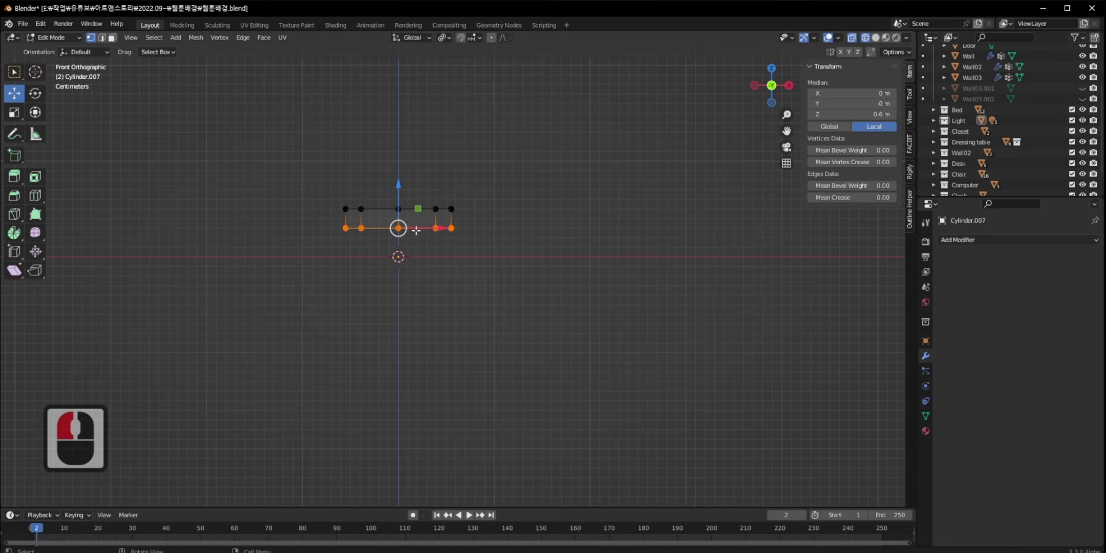
Extrude the lower edge ring of the cylinder in place and scale the new ring to 0.9.
key("e")
left_click(403, 213)
left_click_drag(397, 186, 401, 188, "ctrl")
scroll(499, 215, "up", 1)
middle_click_drag(499, 262, 567, 329, "shift")
scroll(566, 328, "up", 1)
key("s")
left_click(537, 308, "ctrl")
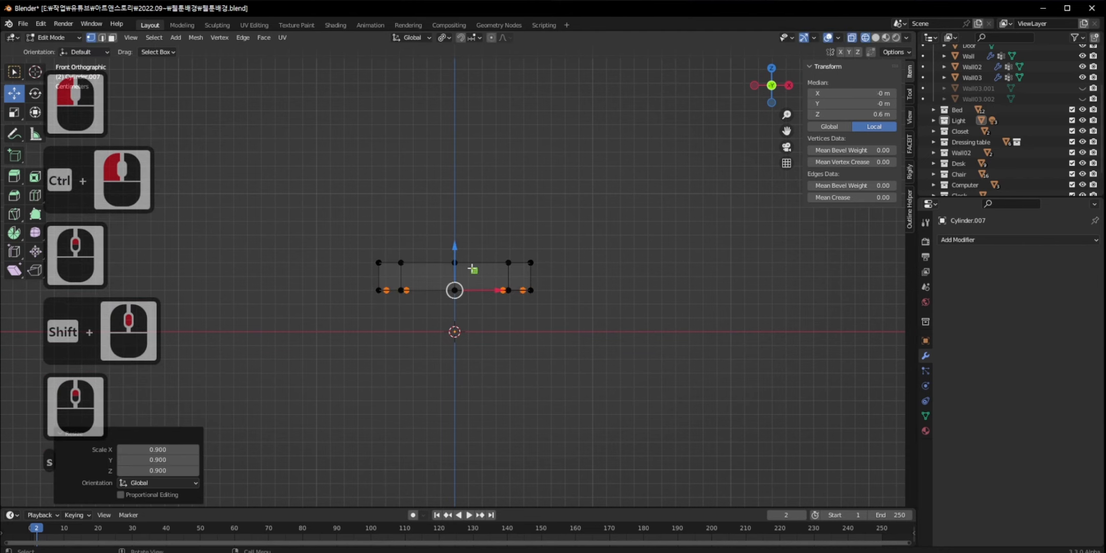
Lower the narrowed ring slightly below the rim band, to about Z 0.48 m.
scroll(458, 275, "up", 3)
left_click_drag(453, 266, 446, 331)
scroll(453, 276, "down", 4)
scroll(444, 291, "up", 9)
scroll(494, 344, "down", 8)
Extrude the narrowed ring straight down to about Z -1 m to form the pot body.
key("e")
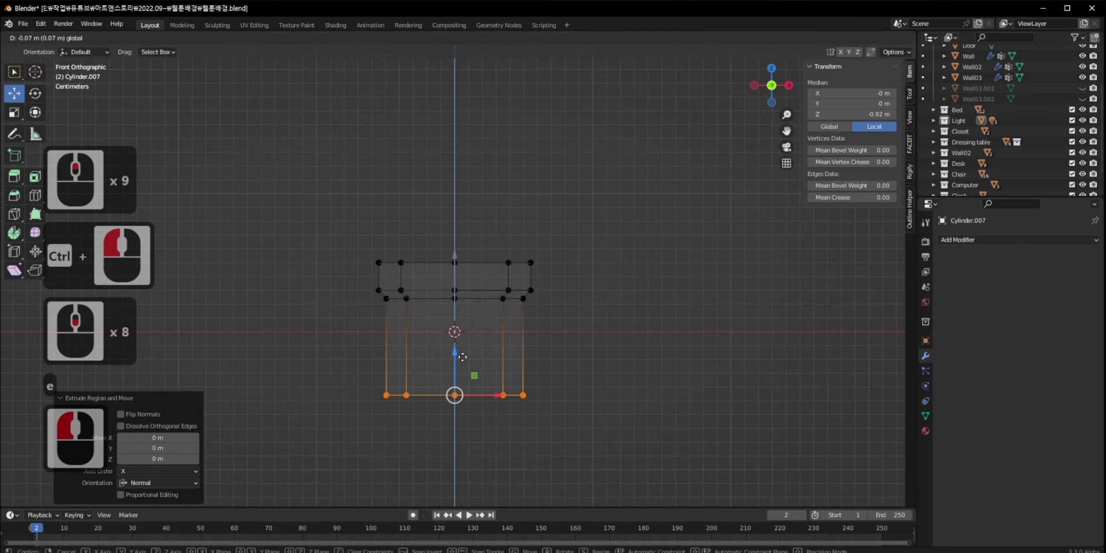
left_click(464, 360)
middle_click_drag(464, 360, 471, 261, "shift")
scroll(475, 258, "up", 9)
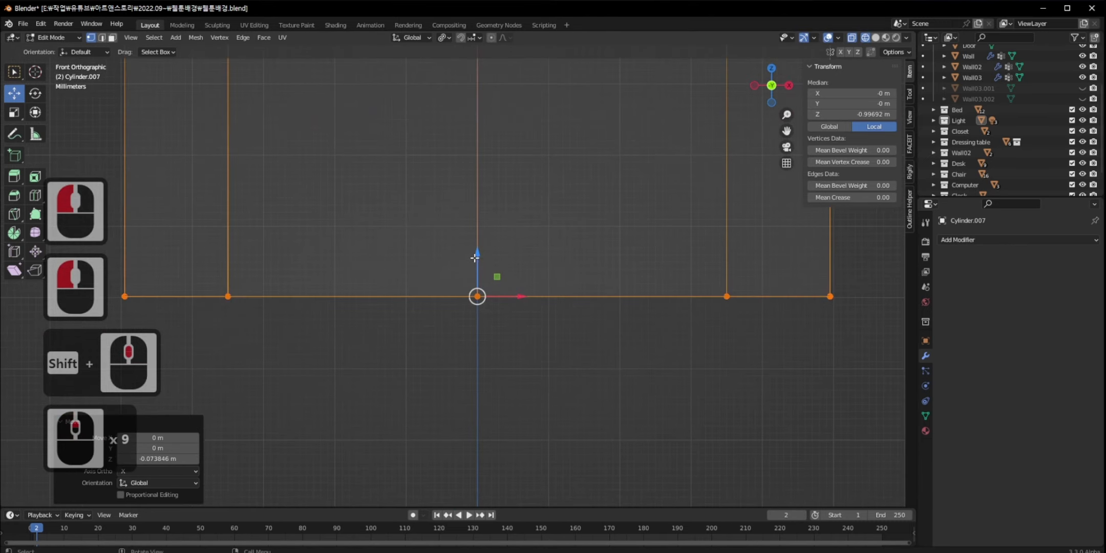
left_click_drag(477, 261, 477, 257)
left_click(860, 117)
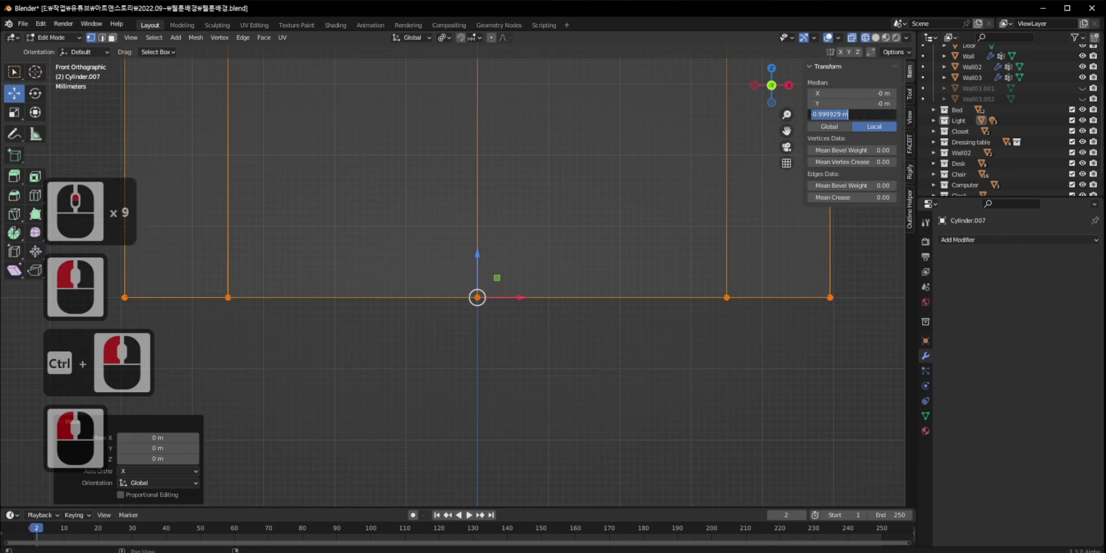
left_click_drag(835, 114, 851, 121)
key("Delete")
key("Return")
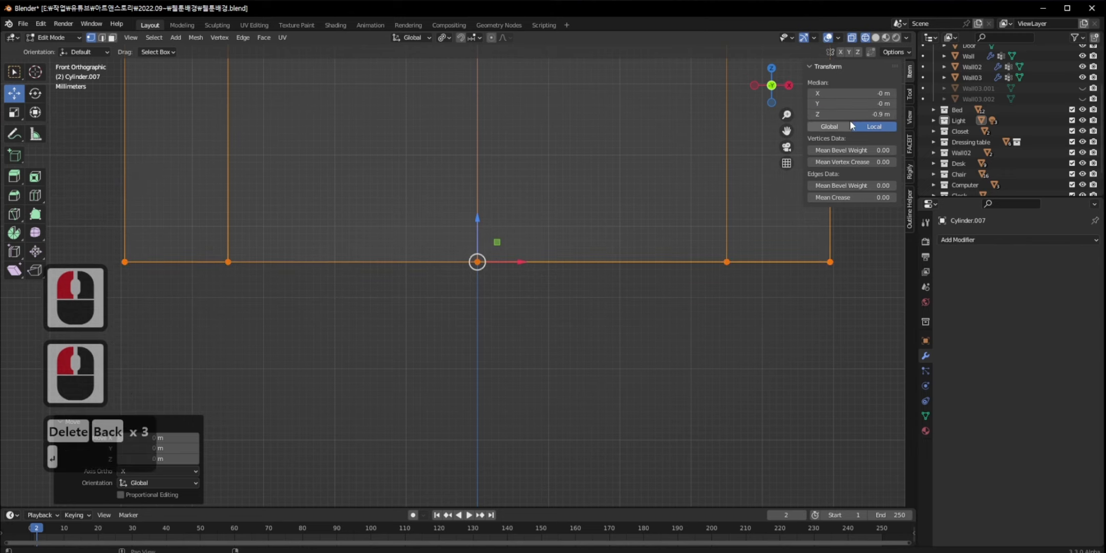
key("ctrl+z")
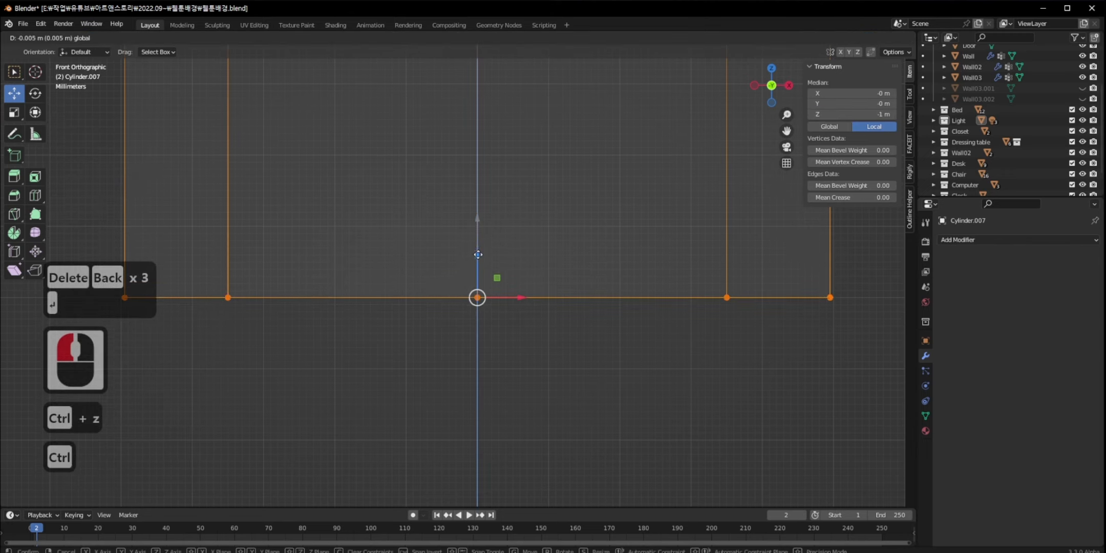
Snap the bottom ring to Z -1 m and scale it to 0.7 to taper the pot body.
left_click(491, 245, "ctrl")
scroll(499, 249, "down", 8)
key("s")
left_click(478, 254, "ctrl")
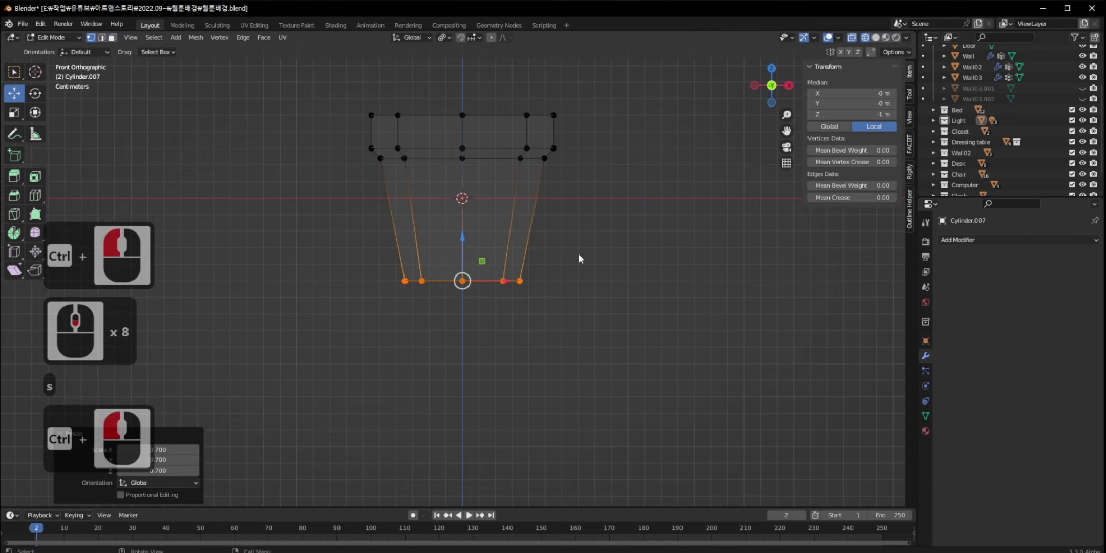
Leave Edit Mode and examine the pot's overall shape from different angles and distances.
key("Tab")
middle_click_drag(578, 253, 548, 281)
scroll(548, 281, "down", 20)
scroll(422, 157, "up", 1, "shift")
middle_click_drag(595, 248, 690, 264, "shift")
scroll(459, 285, "down", 1)
scroll(460, 285, "up", 8)
scroll(691, 264, "up", 3)
scroll(690, 264, "down", 2)
middle_click_drag(623, 133, 500, 366, "shift")
scroll(546, 295, "up", 5)
middle_click_drag(614, 308, 579, 311, "shift")
scroll(580, 311, "up", 2)
Add a Subdivision Surface modifier to the pot with a viewport level of 2.
left_click(960, 240)
left_click(888, 435)
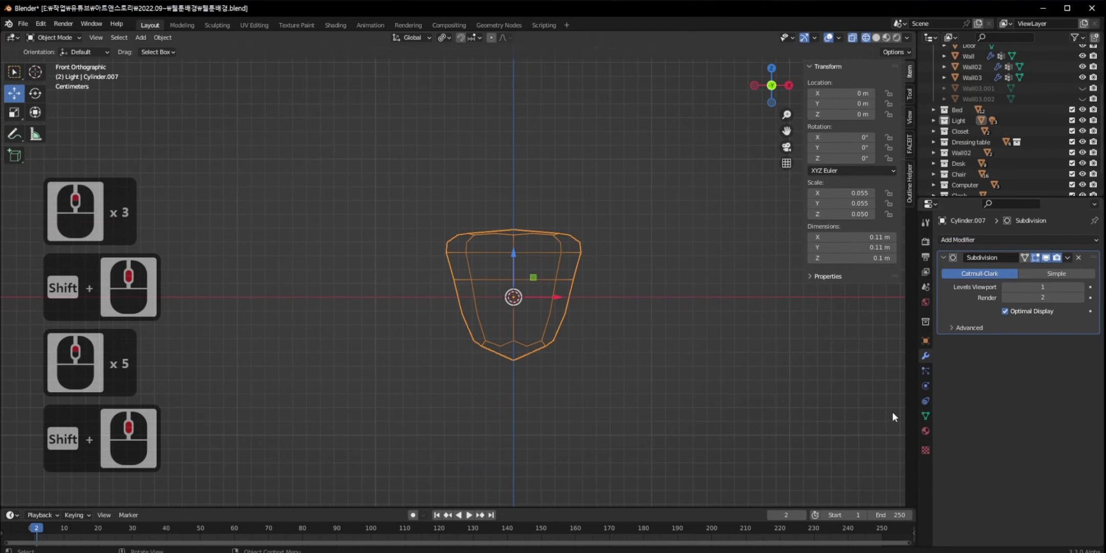
left_click(1080, 287)
Add a supporting edge loop to the pot body, close to its bottom edge.
key("Tab")
left_click(547, 365)
left_click(562, 265, "shift")
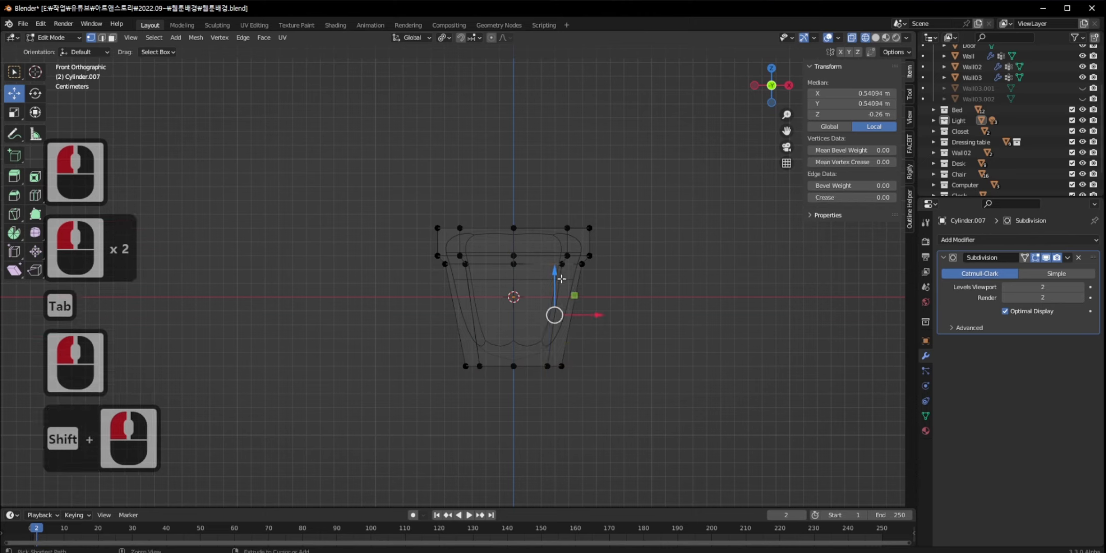
key("ctrl+r")
left_click(560, 279)
left_click(556, 326)
Add a supporting edge loop on the narrow ledge between the rim band and the pot body.
left_click(562, 264)
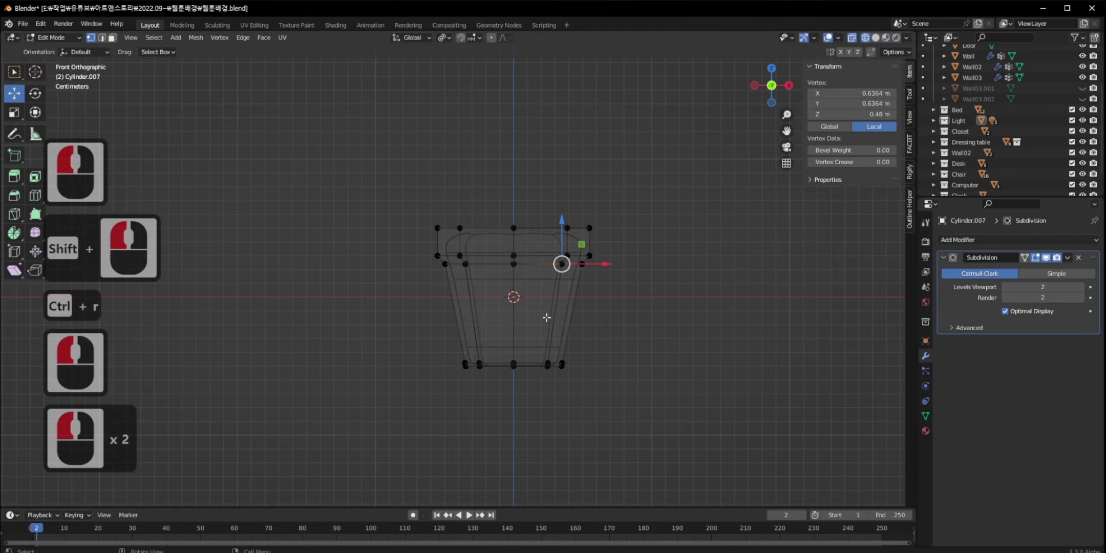
left_click(568, 256, "shift")
key("ctrl+r")
left_click(565, 259)
left_click(565, 260)
Add supporting edge loops to the rim band, close to its upper and lower edges.
left_click(567, 256)
left_click(568, 228, "shift")
left_click(573, 233)
left_click(567, 231)
left_click(567, 256, "shift")
key("ctrl+r")
left_click(568, 245)
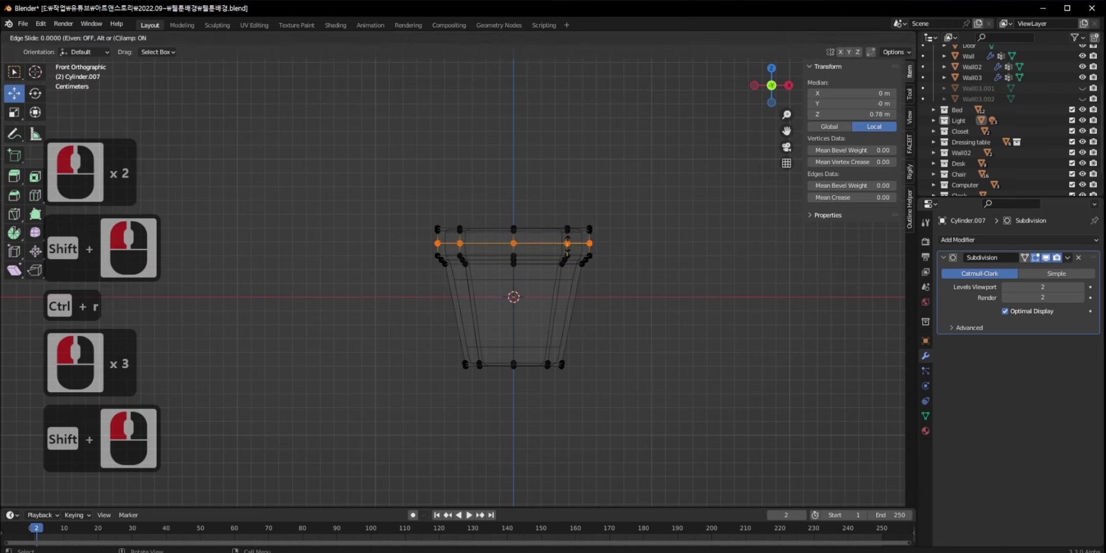
left_click(571, 252)
Leave Edit Mode, save the file and apply Shade Auto Smooth to the pot.
key("Tab")
key("ctrl+s")
left_click(163, 37)
left_click(229, 274)
Switch the viewport to solid shading and enter Edit Mode with the pot seen from above.
key("z")
left_click(558, 279)
mouse_move(554, 279)
middle_mouse_down()
mouse_move(571, 283)
mouse_move(556, 302)
middle_mouse_up()
middle_click_drag(516, 336, 592, 262, "shift")
scroll(592, 262, "down", 3)
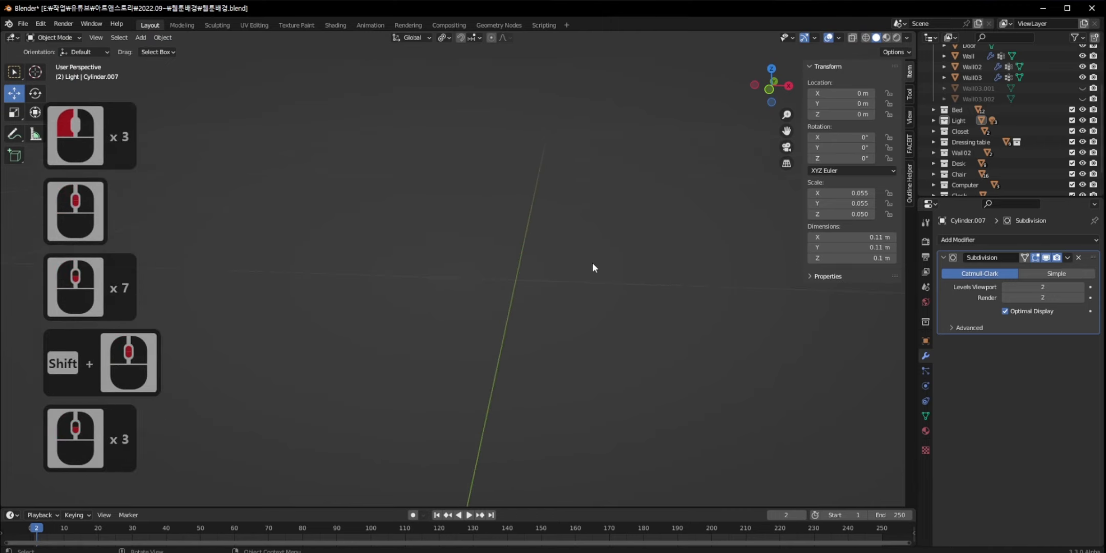
scroll(592, 265, "down", 4)
middle_click_drag(590, 253, 491, 169)
key("Tab")
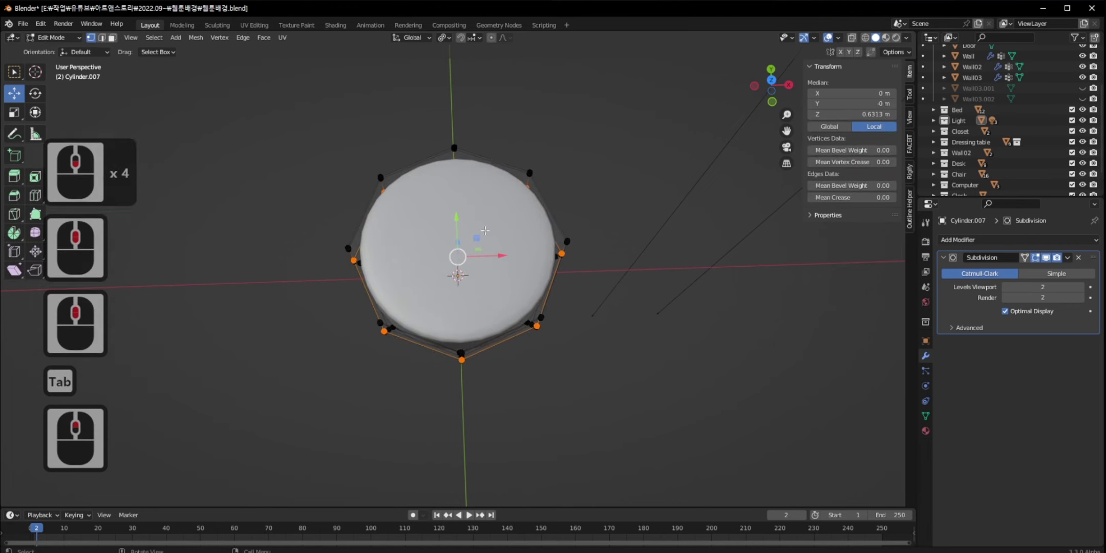
left_click(499, 160, "alt")
key("e")
left_click(587, 171)
key("ctrl+z")
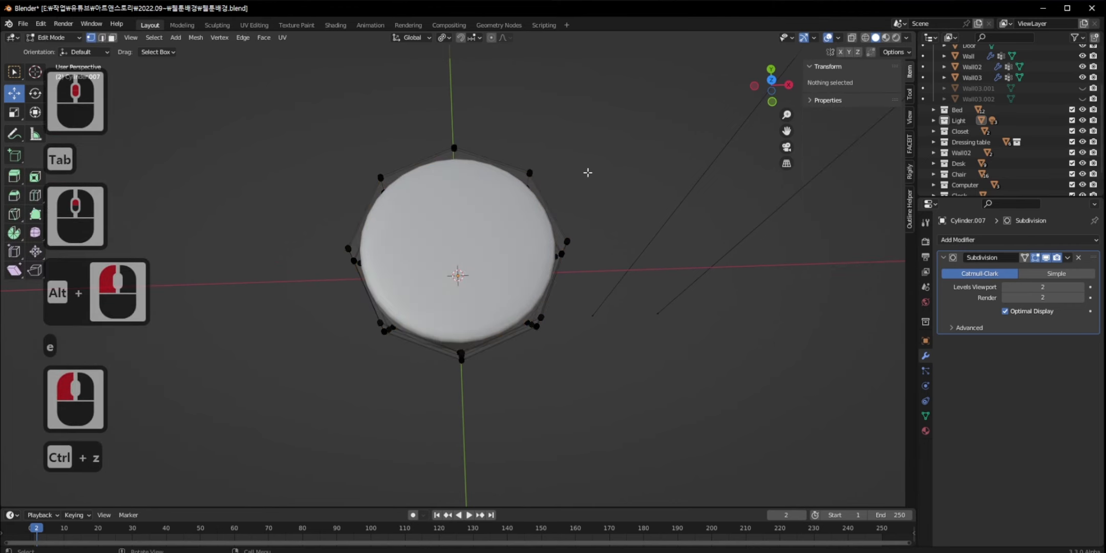
Extrude the pot's top edge ring and scale it inward, and delete the new inner ring to open the pot.
left_click(540, 182)
left_click(539, 182, "alt")
key("e")
left_click(573, 166)
key("s")
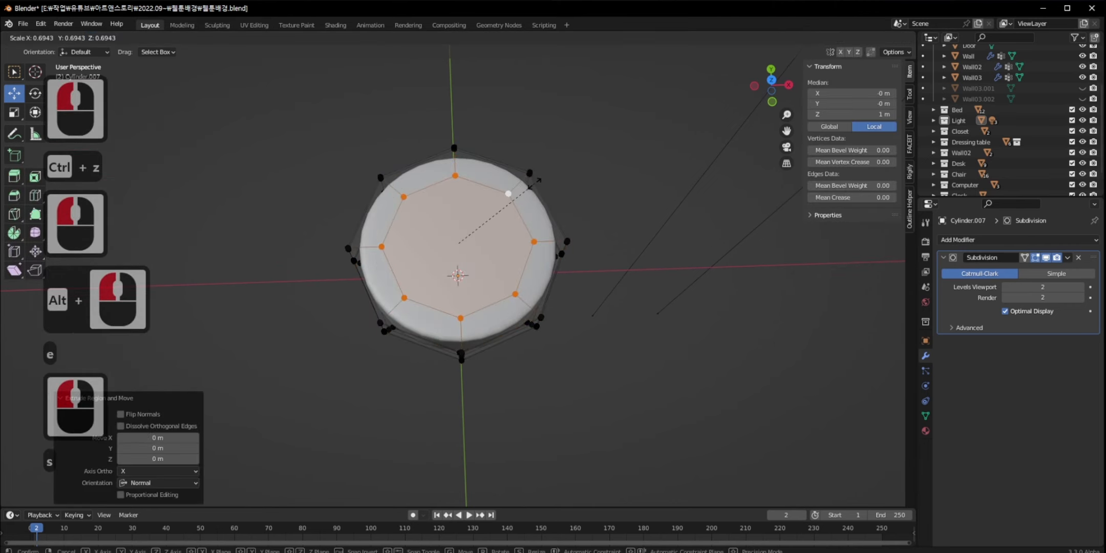
left_click(533, 184)
key("x")
left_click(434, 213)
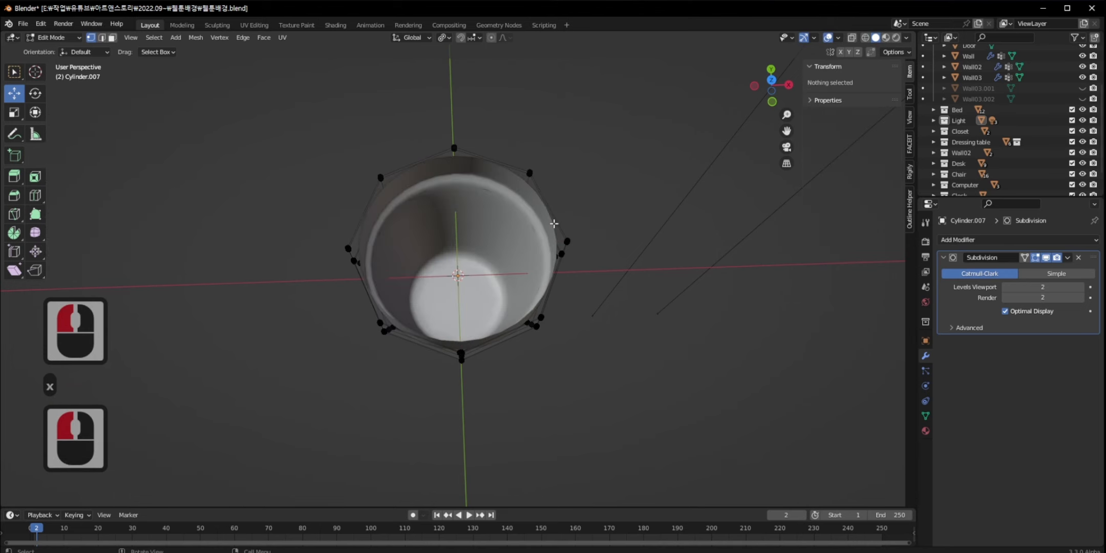
Leave Edit Mode and add a Solidify modifier with a thickness of 0.15 m to the pot.
middle_click_drag(554, 224, 595, 228)
key("Tab")
left_click(962, 239)
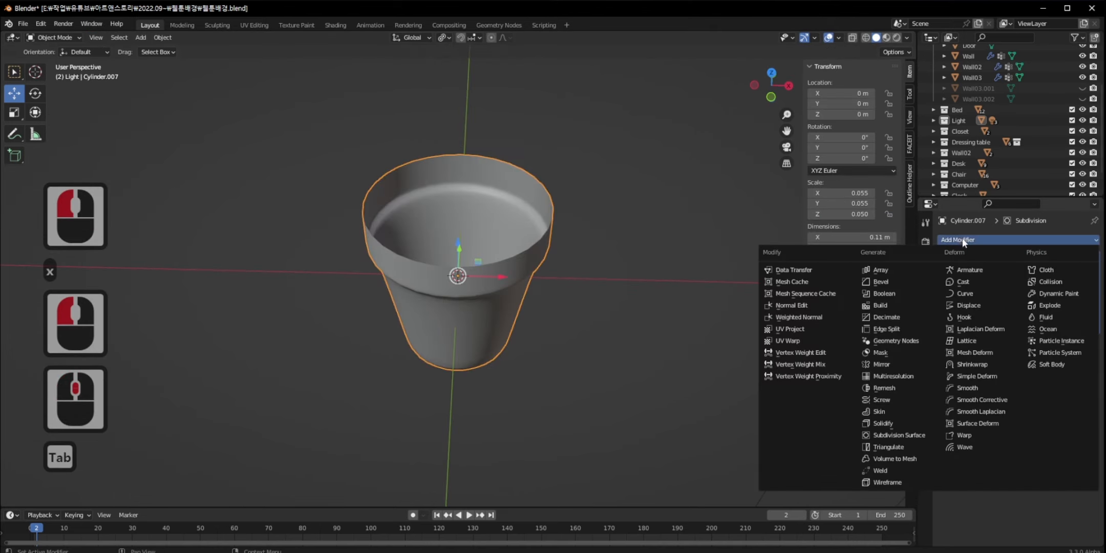
left_click(885, 424)
left_click_drag(1043, 372, 1015, 372)
type("5")
key("Return")
left_click(685, 315)
middle_click_drag(684, 315, 646, 306)
left_click(521, 249)
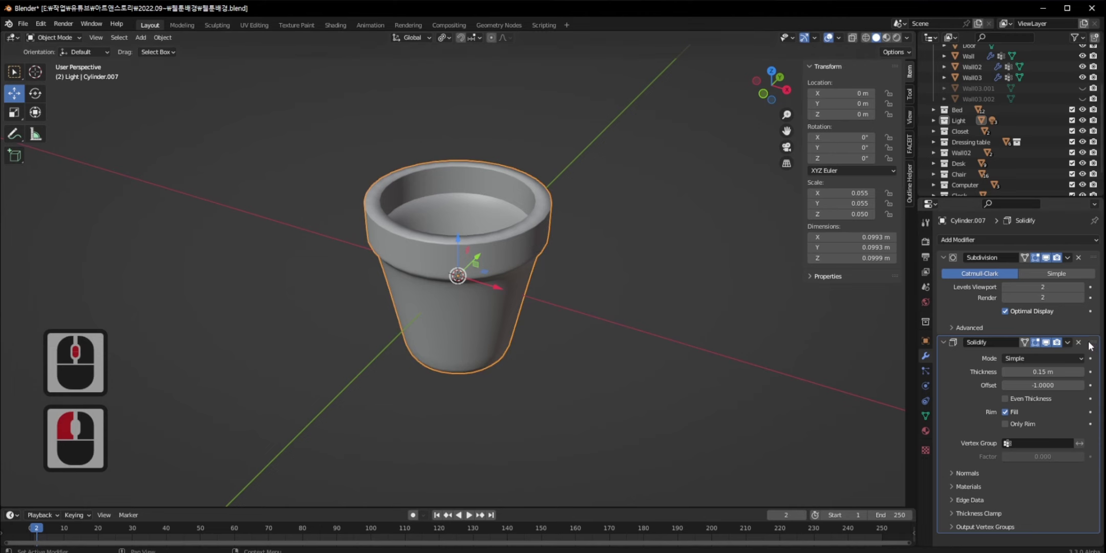
Place the Solidify modifier above the Subdivision modifier in the stack and save the file.
left_click_drag(1091, 346, 1064, 275)
middle_click_drag(630, 276, 585, 288)
key("1")
key("ctrl+s")
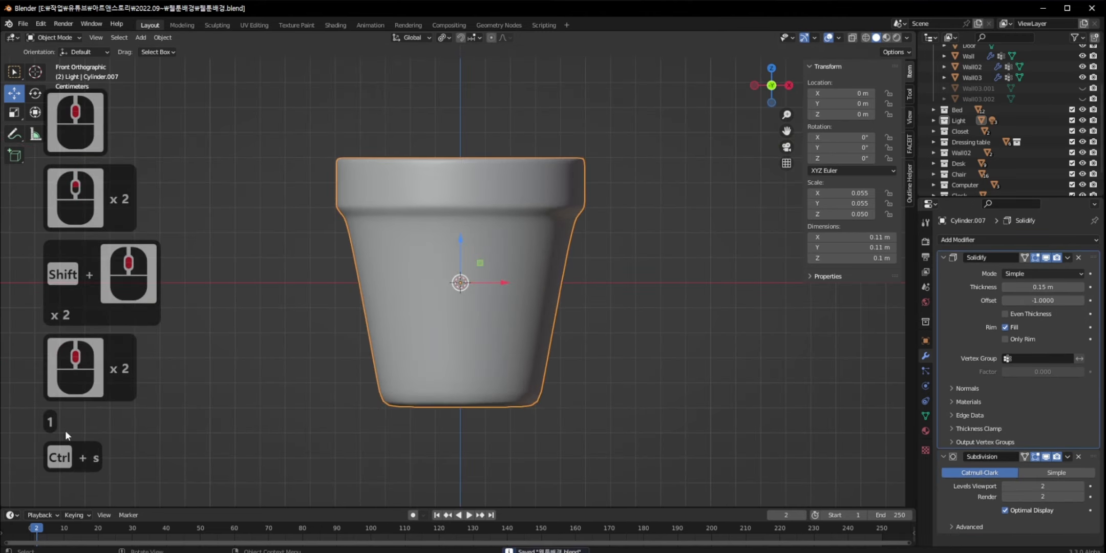
Duplicate the pot's top edge ring in place and separate the copy into its own object.
middle_click_drag(477, 218, 476, 273, "shift")
middle_click_drag(474, 180, 462, 238)
left_click(534, 238)
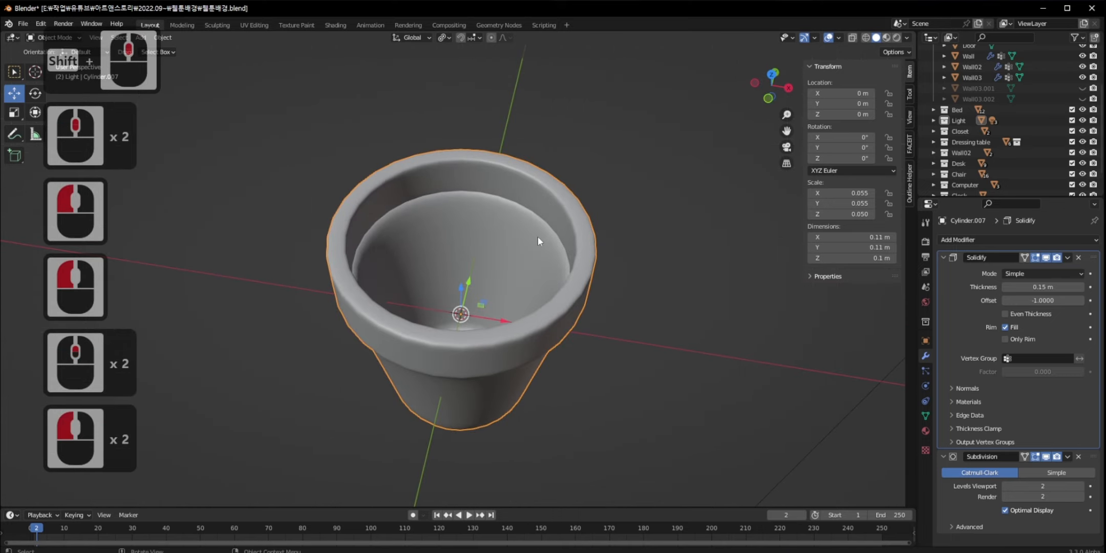
key("Tab")
left_click(588, 201)
left_click(590, 201, "alt")
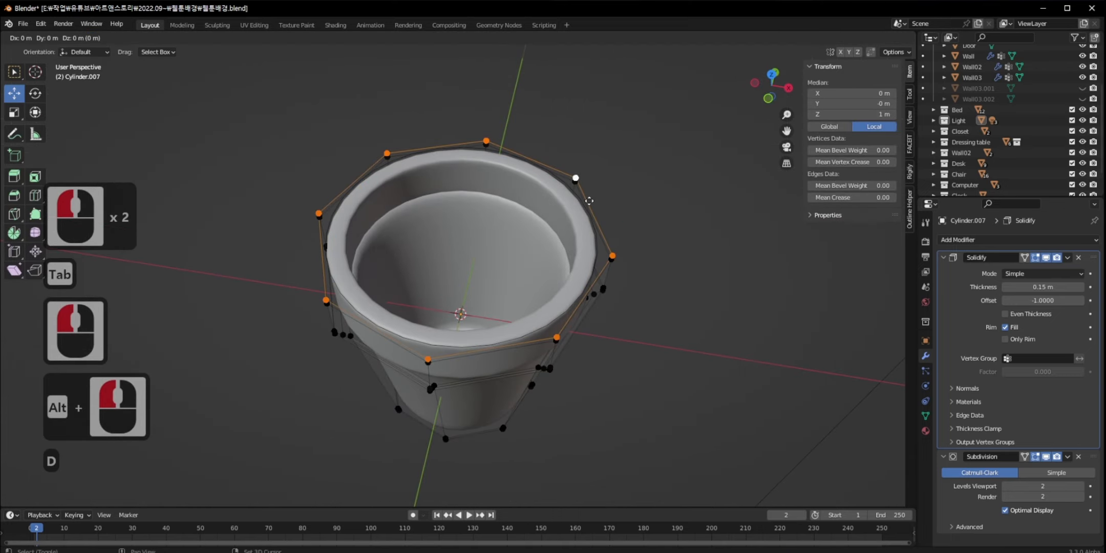
key("shift+d")
left_click(590, 201)
key("p")
left_click(593, 204)
left_click(602, 208)
Select the separated ring object and scale all its vertices inward in Edit Mode from the top view.
middle_click_drag(604, 209, 637, 244)
left_click(591, 216)
key("Tab")
left_click(591, 215)
key("KP_7")
key("Tab")
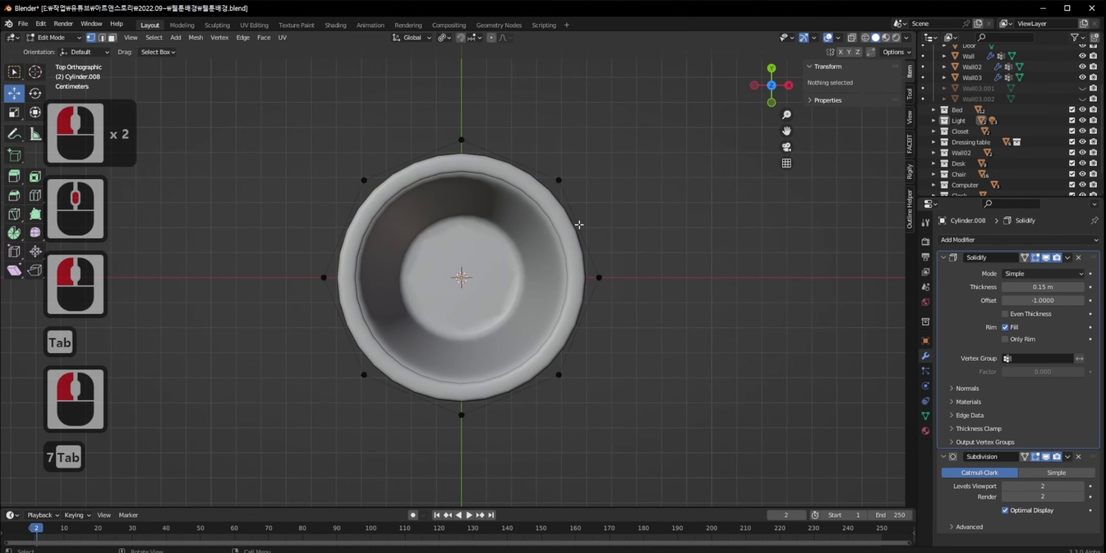
key("a")
key("s")
left_click(588, 241, "ctrl")
Remove the Solidify modifier from the separated ring object.
key("Tab")
key("Tab")
key("KP_1")
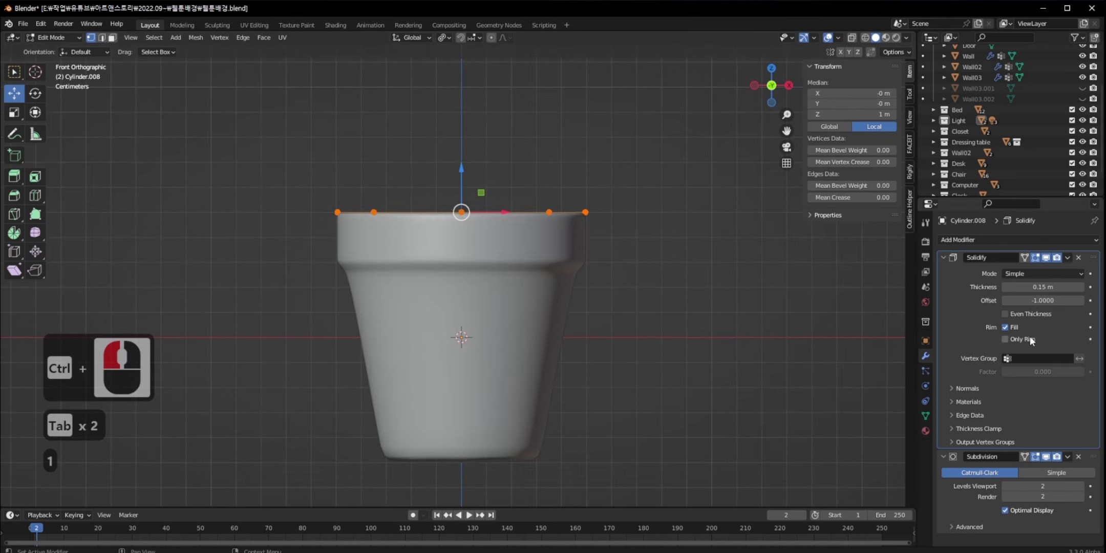
left_click(1078, 258)
key("e")
left_click(497, 202)
key("ctrl+z")
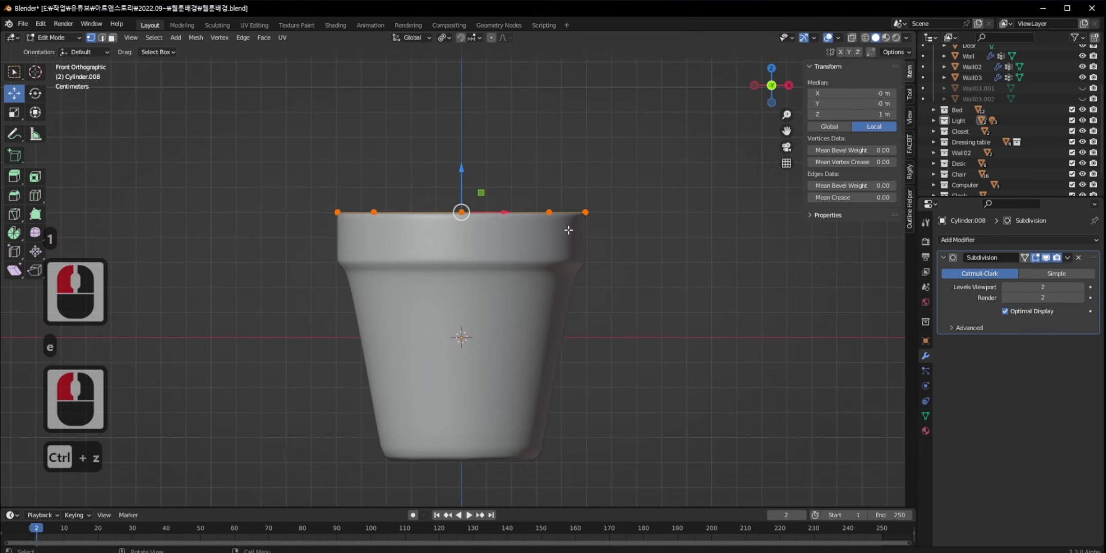
key("e")
left_click(498, 202)
middle_click_drag(498, 202, 597, 288)
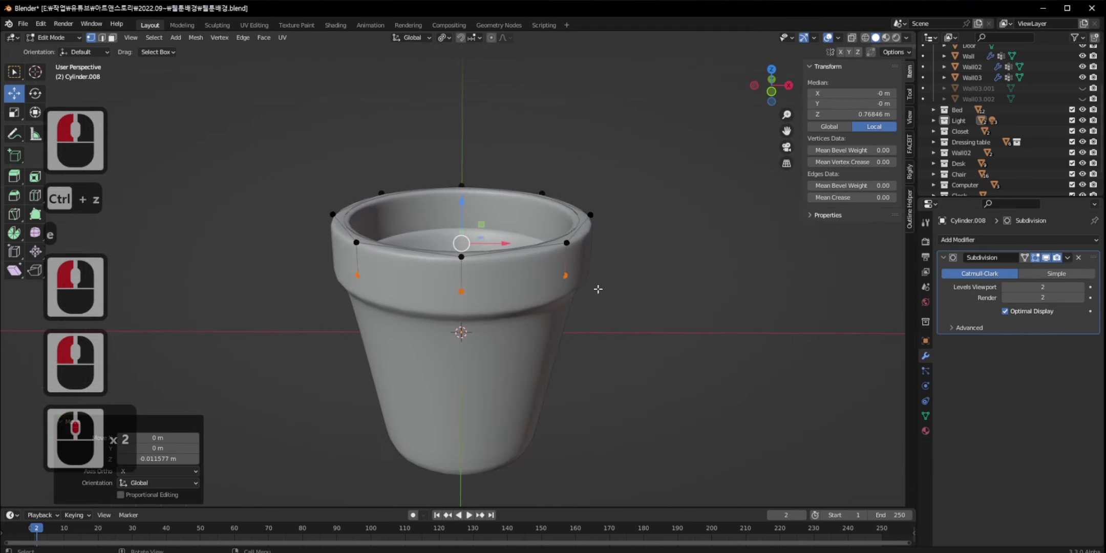
key("ctrl+z")
Fill the ring with a face and extrude it downward to make the soil piece.
middle_click_drag(486, 233, 481, 328)
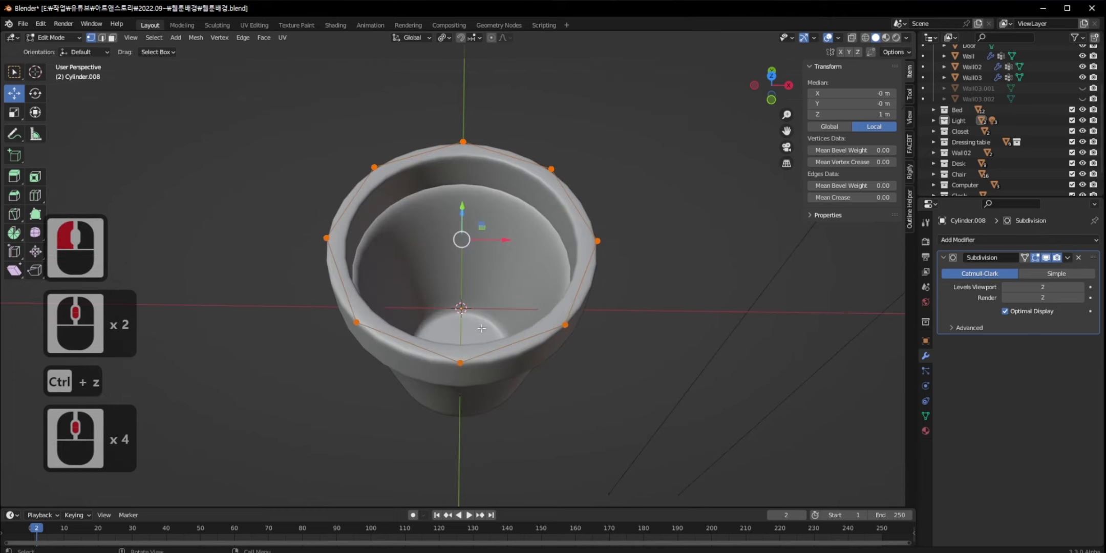
key("f")
middle_click_drag(501, 169, 495, 119)
key("e")
left_click(480, 181)
left_click_drag(461, 184, 461, 225)
Leave Edit Mode and scale the soil piece to about 0.947 so it fits inside the pot.
key("Tab")
key("KP_1")
key("KP_3")
key("Tab")
middle_click_drag(575, 264, 575, 312)
left_click(574, 271, "alt")
key("Tab")
key("a")
double_click(537, 261)
key("s")
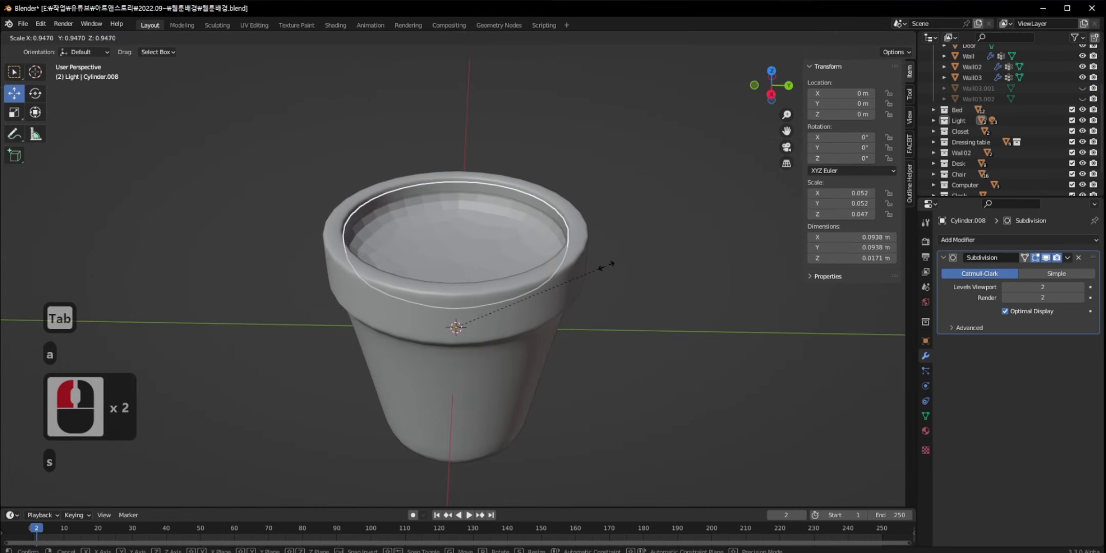
left_click(607, 265)
Save the file and apply Shade Auto Smooth to the soil piece.
key("Tab")
key("KP_7")
key("ctrl+s")
key("ctrl+s")
key("Tab")
left_click(162, 37)
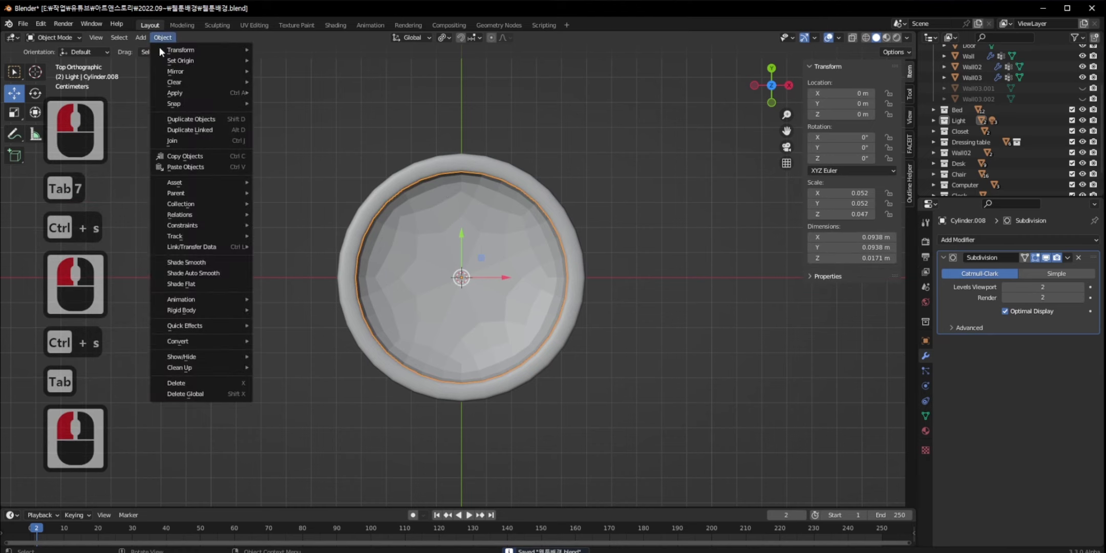
left_click(203, 273)
key("ctrl+s")
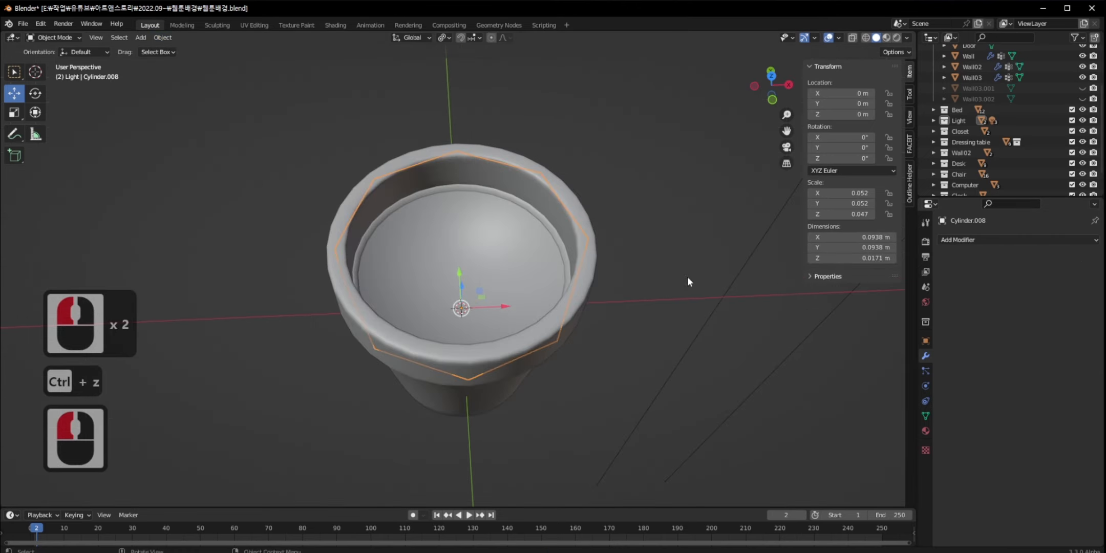
Examine the soil piece's mesh in wireframe and in Edit Mode from several angles.
middle_click_drag(489, 267, 484, 231)
key("Tab")
key("Tab")
left_click(491, 250)
key("Tab")
key("a")
key("z")
left_click(416, 252)
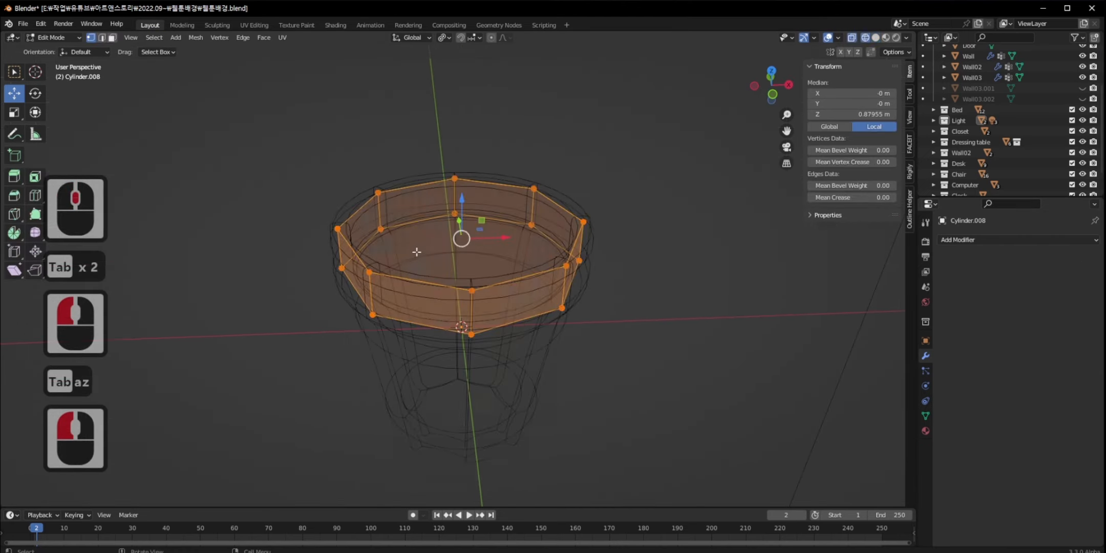
middle_click_drag(416, 252, 425, 216)
middle_click_drag(450, 251, 442, 292)
key("Tab")
left_click(444, 297)
key("Tab")
key("Tab")
left_click(444, 303)
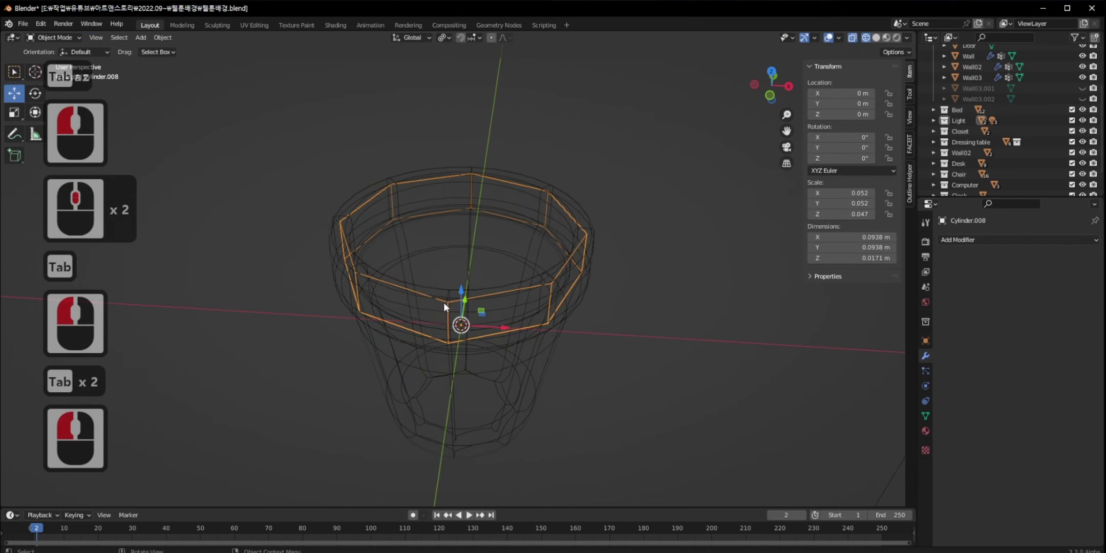
Try to fill an edge loop of the soil piece with a new face in Edit Mode.
key("Tab")
left_click(510, 200, "alt")
left_click(509, 203)
left_click(510, 197, "alt")
key("f")
key("Tab")
key("z")
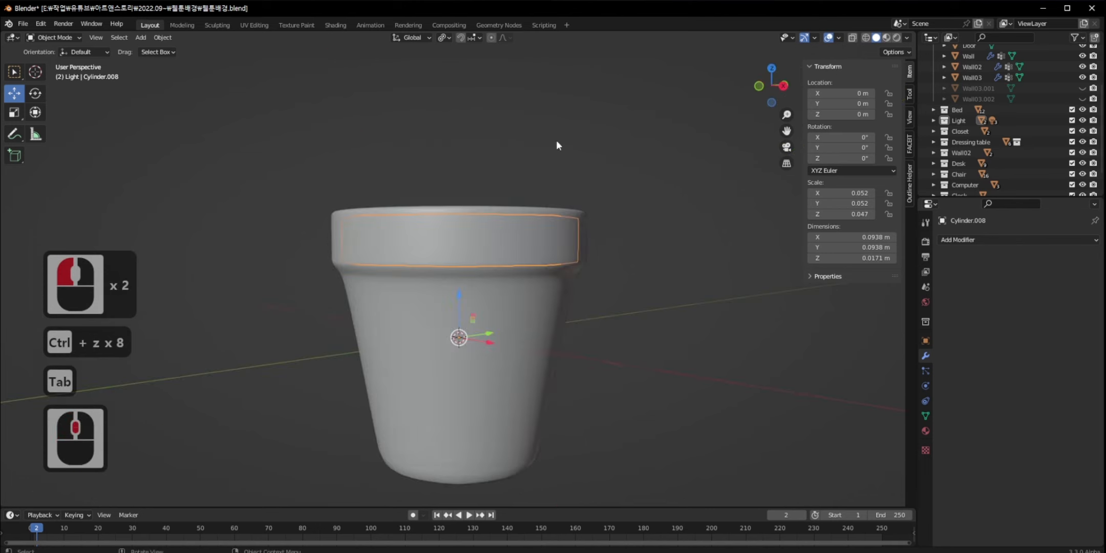
Lower the soil piece by 0.004288 m along Z in a wireframe front view.
key("KP_1")
key("z")
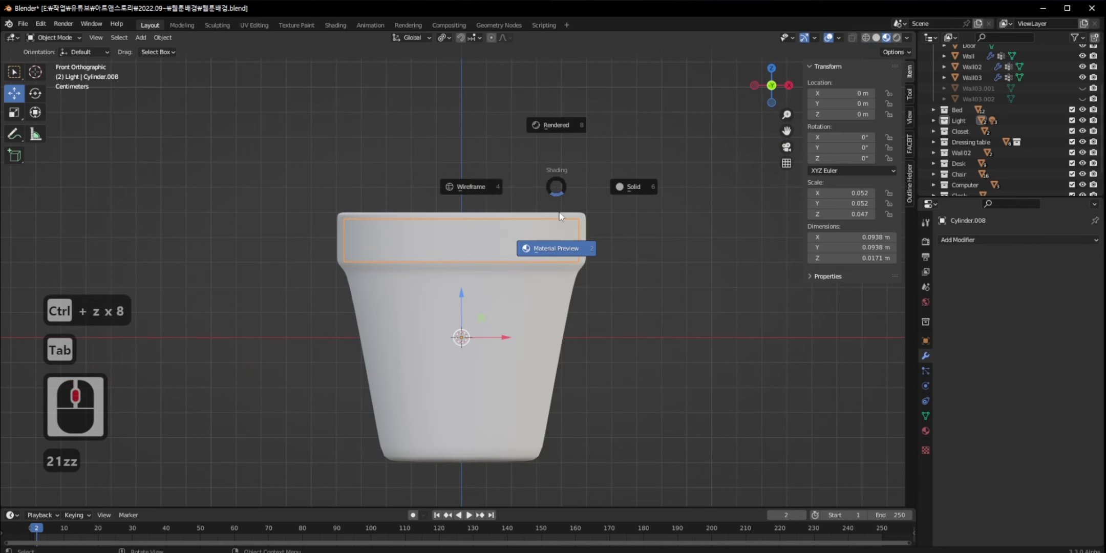
left_click(476, 188)
left_click(490, 217)
left_click(452, 262)
left_click_drag(460, 295, 460, 306)
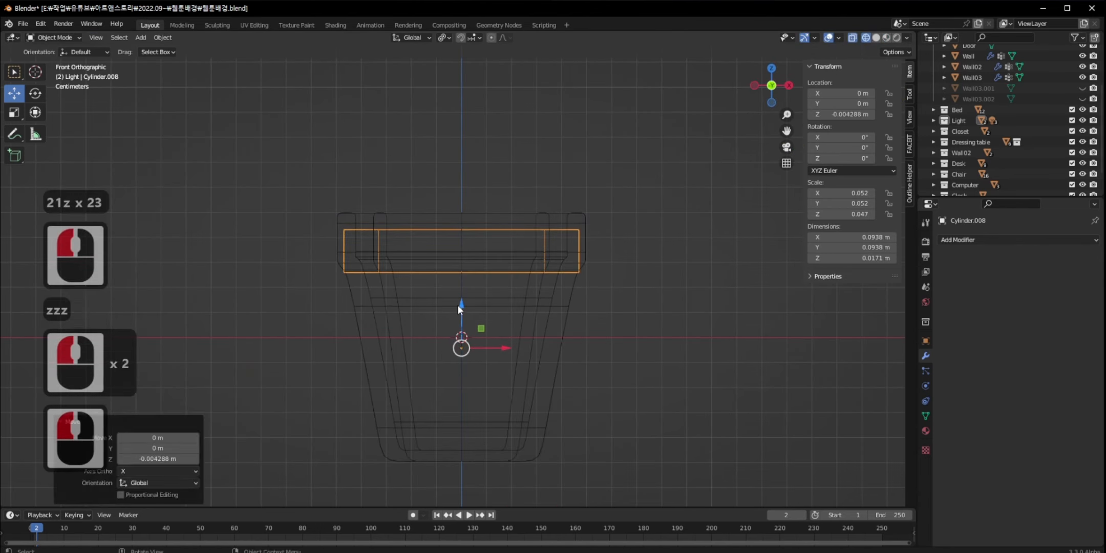
Scale the soil piece's bottom edge loop in Edit Mode to fit the pot's taper.
key("Tab")
left_click(405, 273, "alt")
key("s")
left_click(589, 309)
key("Tab")
Return to solid shading, check the soil piece from above and save the file.
left_click(651, 292)
key("z")
middle_click_drag(681, 259, 646, 353)
left_click(541, 285)
key("ctrl+s")
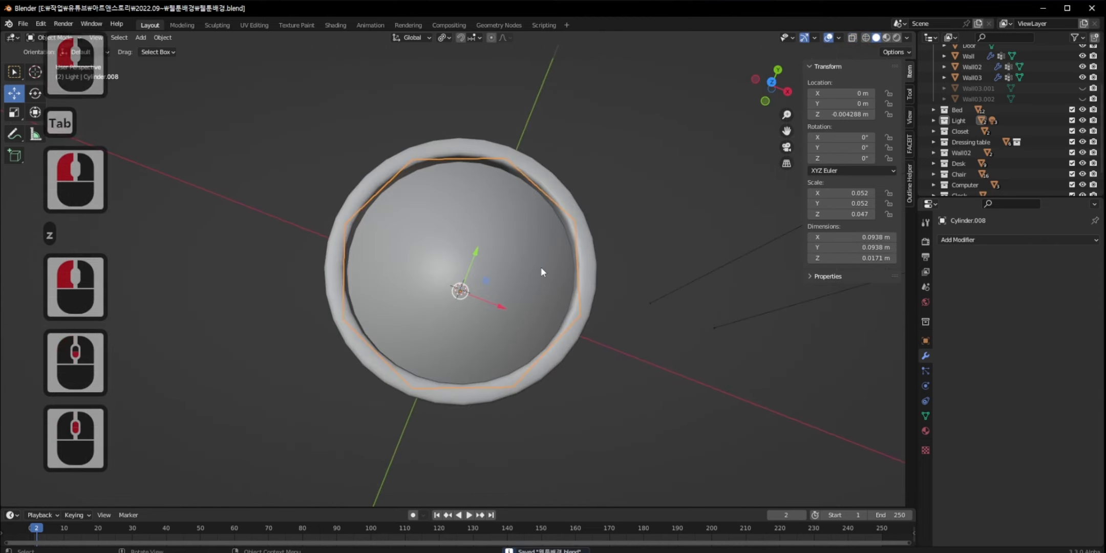
Switch to the Shading workspace, frame the soil piece and create a new material for it.
left_click(333, 24)
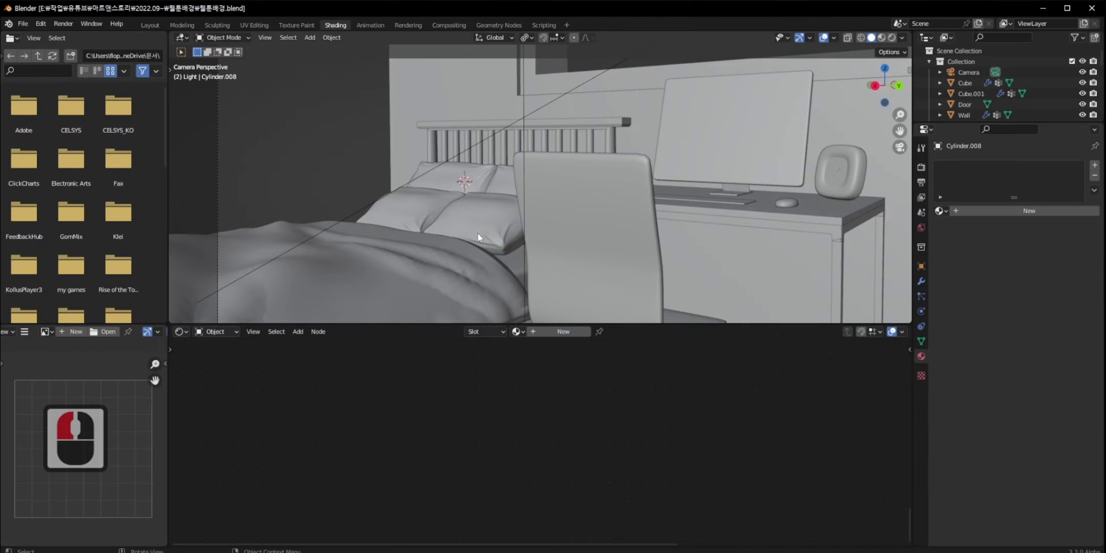
key("KP_Decimal")
middle_click_drag(474, 229, 552, 264)
left_click(551, 331)
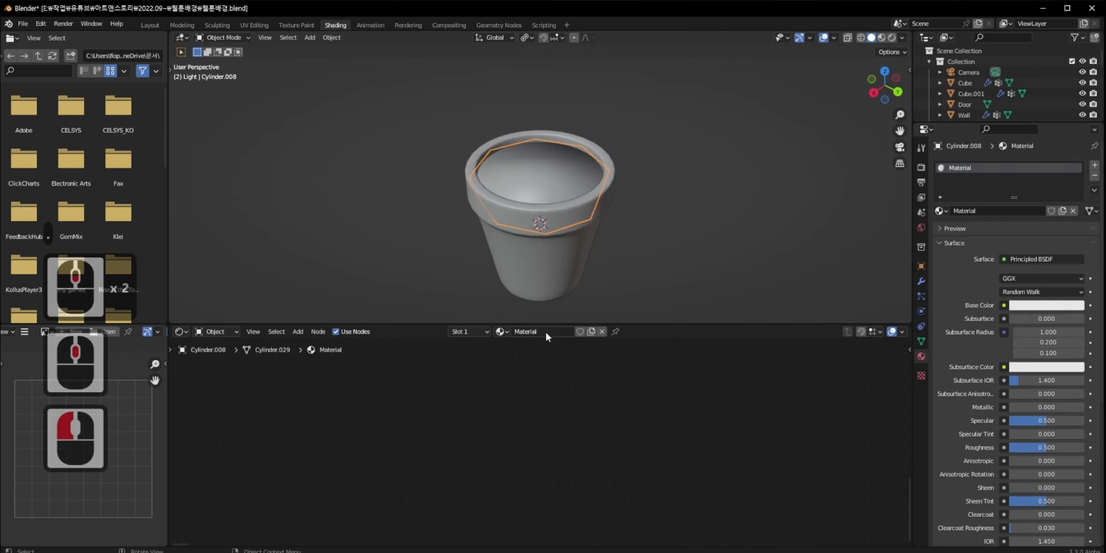
Rename the new material as Soil.
middle_click_drag(574, 382, 489, 466)
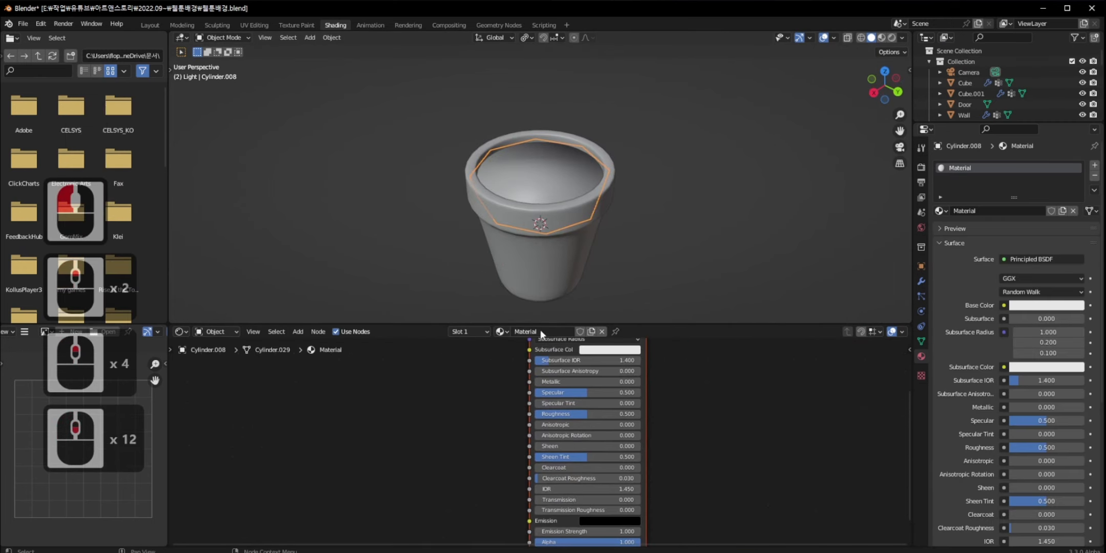
left_click(540, 331)
left_click(533, 331)
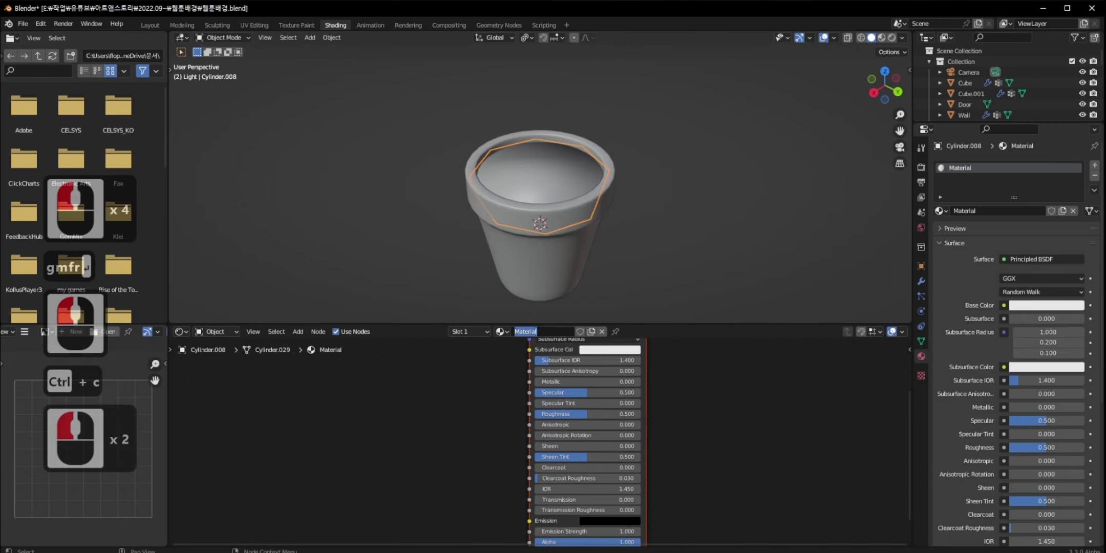
key("ctrl+v")
type("Soil")
key("Return")
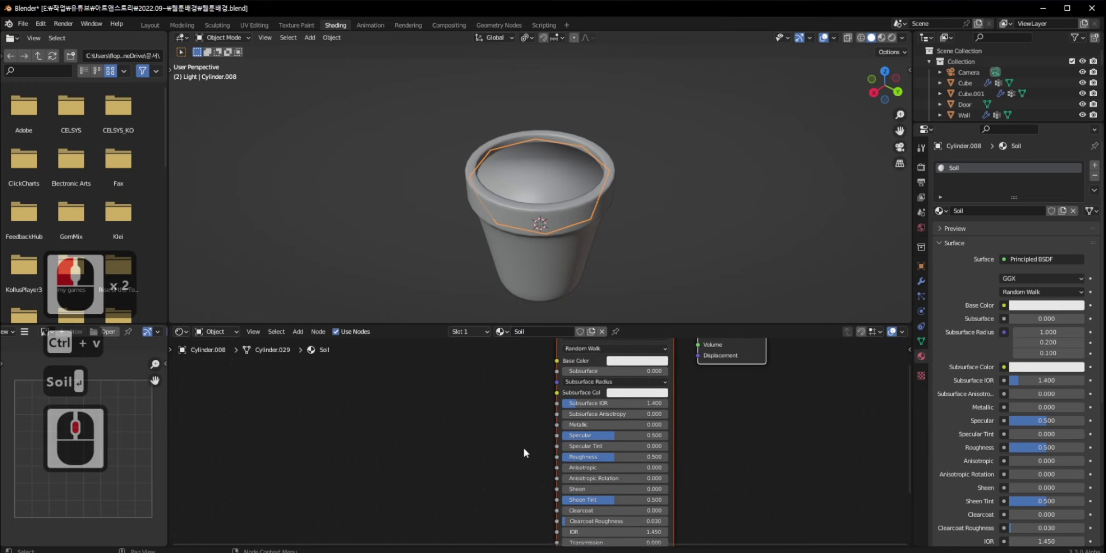
Add a Voronoi Texture node to the Soil material, placed before the Principled BSDF node.
scroll(512, 451, "down", 3, "shift")
key("shift+a")
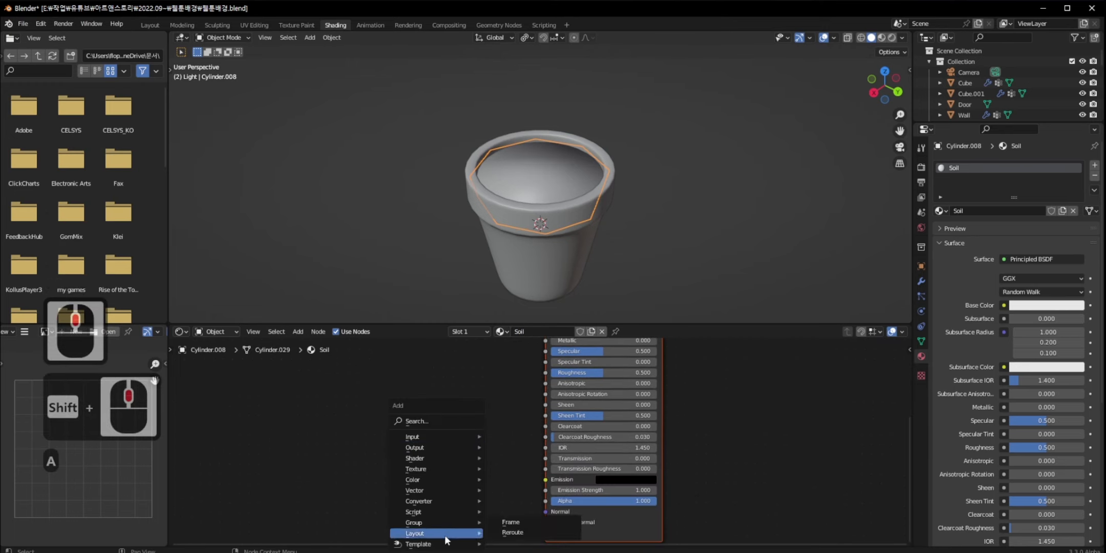
mouse_move(416, 469)
left_click(536, 453)
left_click(451, 468)
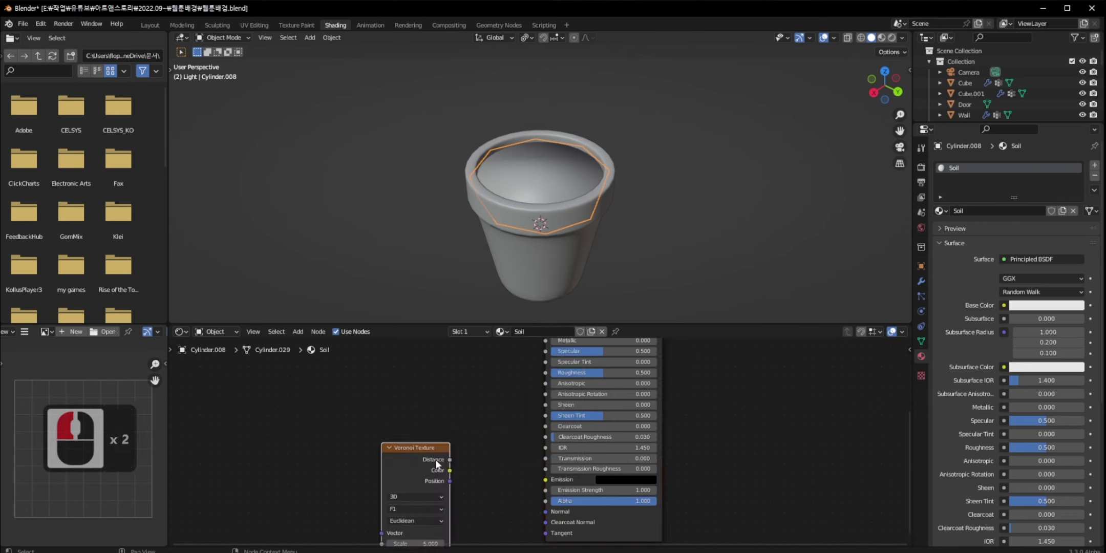
middle_click_drag(451, 469, 500, 419, "shift")
left_click_drag(489, 417, 432, 427)
left_click(489, 420)
Add a Bump node, feeding the Voronoi Color into its Height and its Normal into the Principled BSDF's Normal.
key("shift+a")
left_click(453, 374)
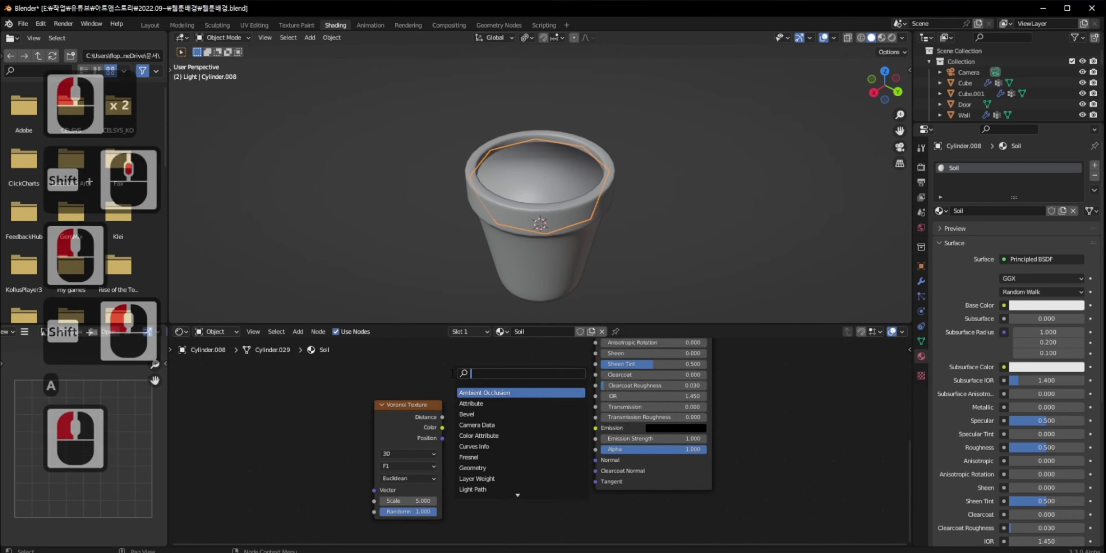
type("bum")
key("Return")
left_click(543, 433)
left_click_drag(580, 437, 595, 460)
left_click_drag(549, 431, 522, 419)
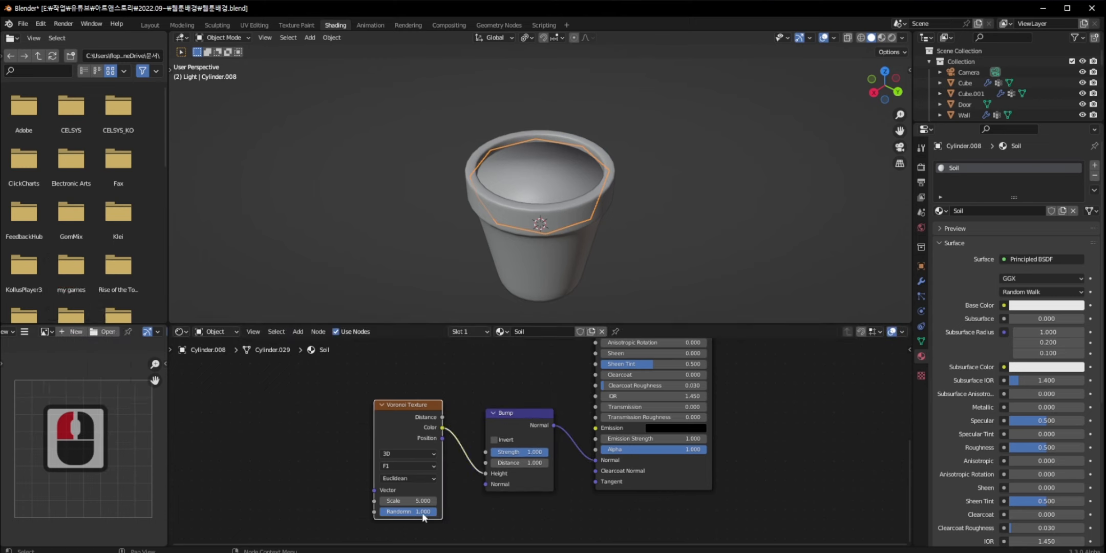
Select the whole soil mesh in Edit Mode and correct the direction of its normals.
scroll(587, 287, "up", 3)
middle_click_drag(584, 287, 542, 233, "shift")
key("Tab")
key("a")
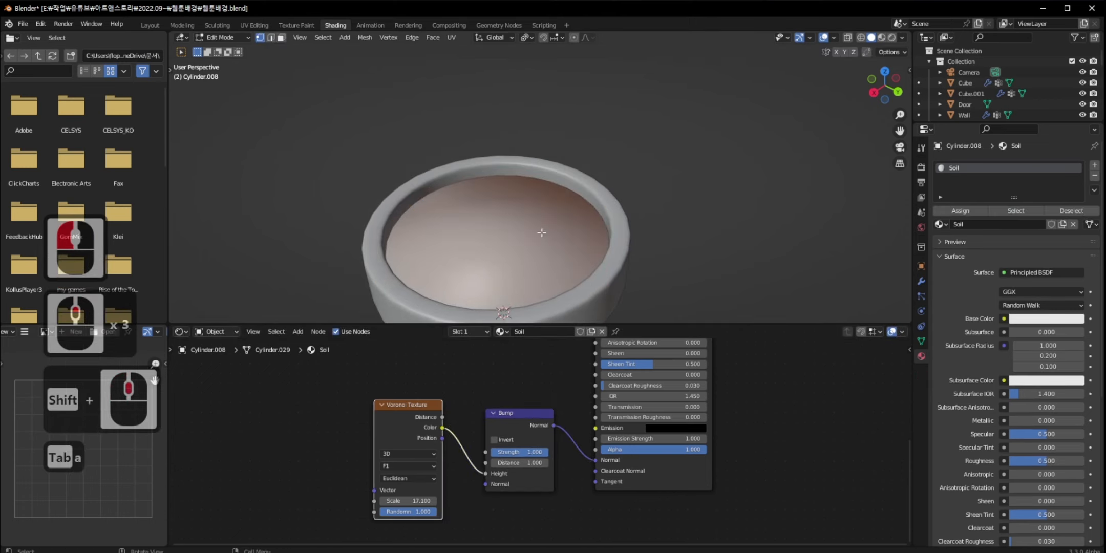
left_click(344, 41)
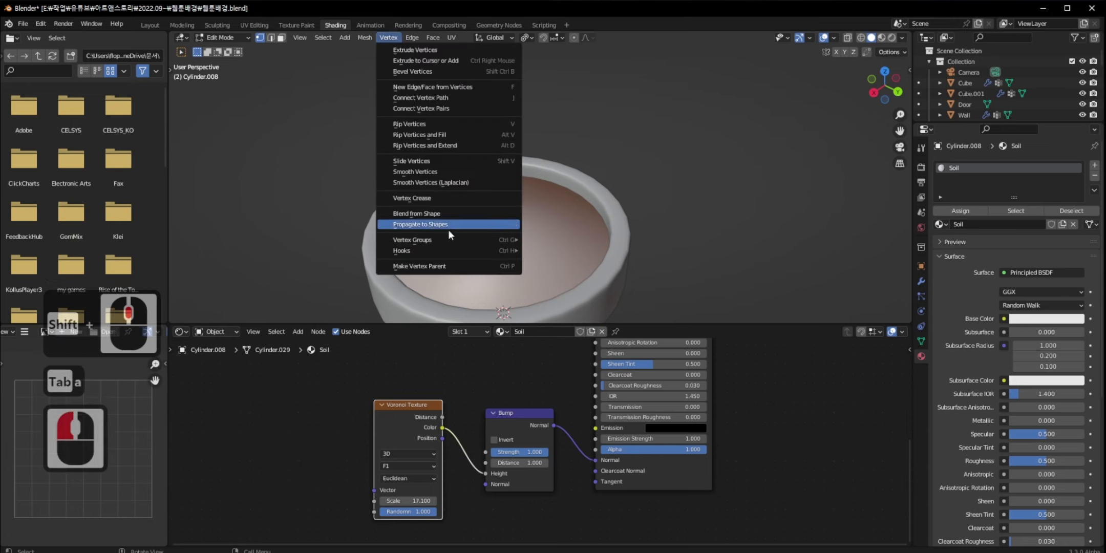
left_click(365, 37)
mouse_move(414, 233)
left_click(477, 229)
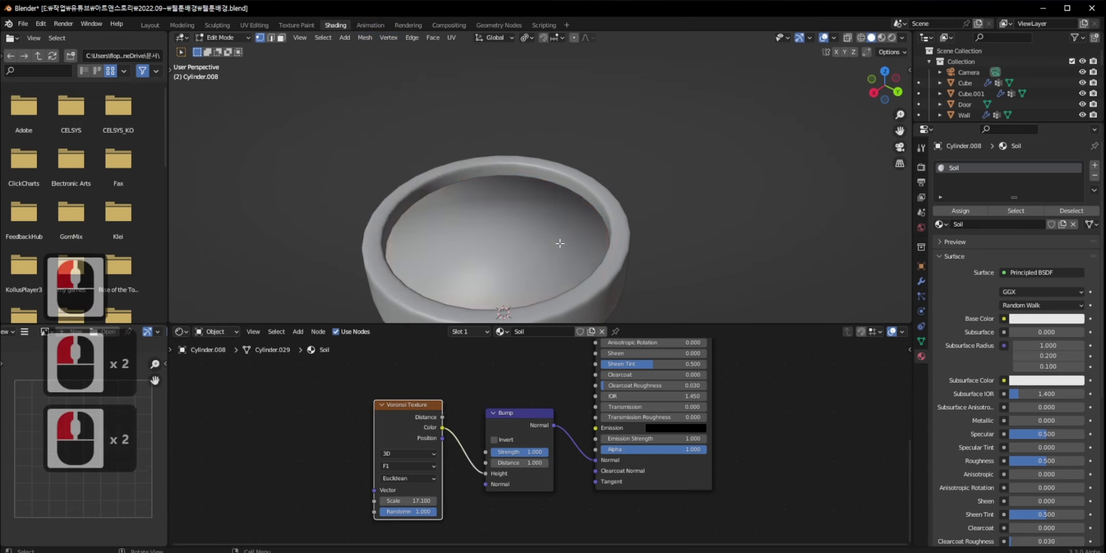
Leave Edit Mode, display the soil in Material Preview and enable Invert on the Bump node.
key("Tab")
key("z")
left_click(621, 290)
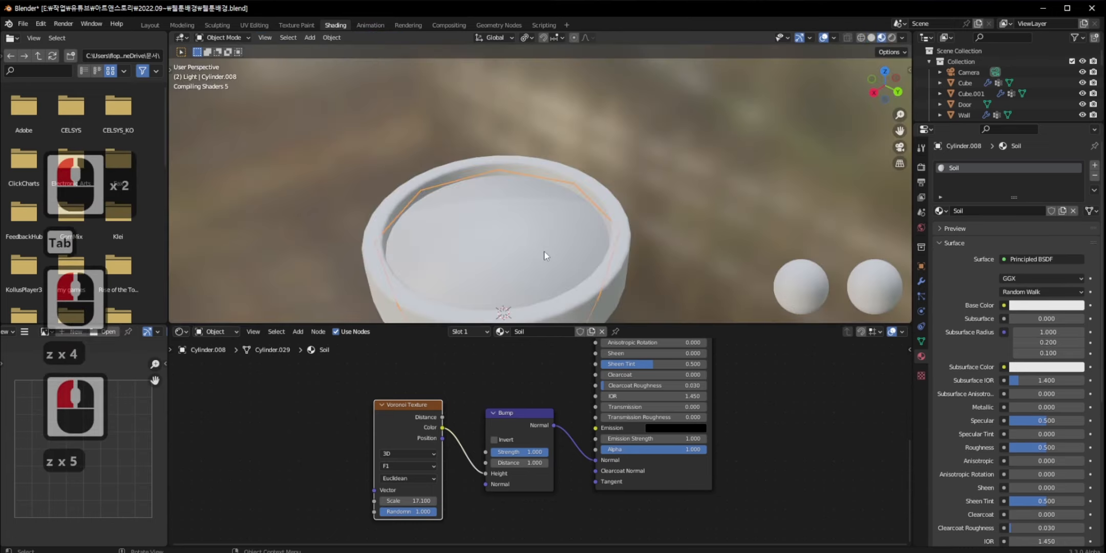
left_click(524, 440)
middle_click_drag(572, 491, 560, 457, "shift")
scroll(554, 263, "up", 1)
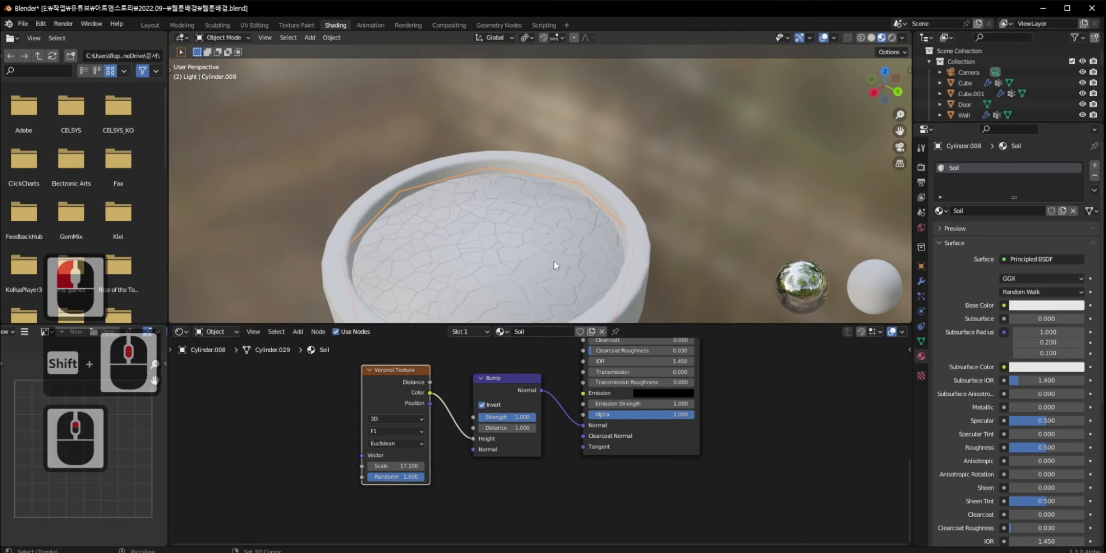
Set the Voronoi Texture scale to 16.1 and connect its Distance output to the Bump node's Height.
middle_click_drag(555, 261, 559, 209, "shift")
scroll(558, 209, "up", 1, "shift")
scroll(559, 210, "up", 1)
left_click_drag(409, 466, 386, 466)
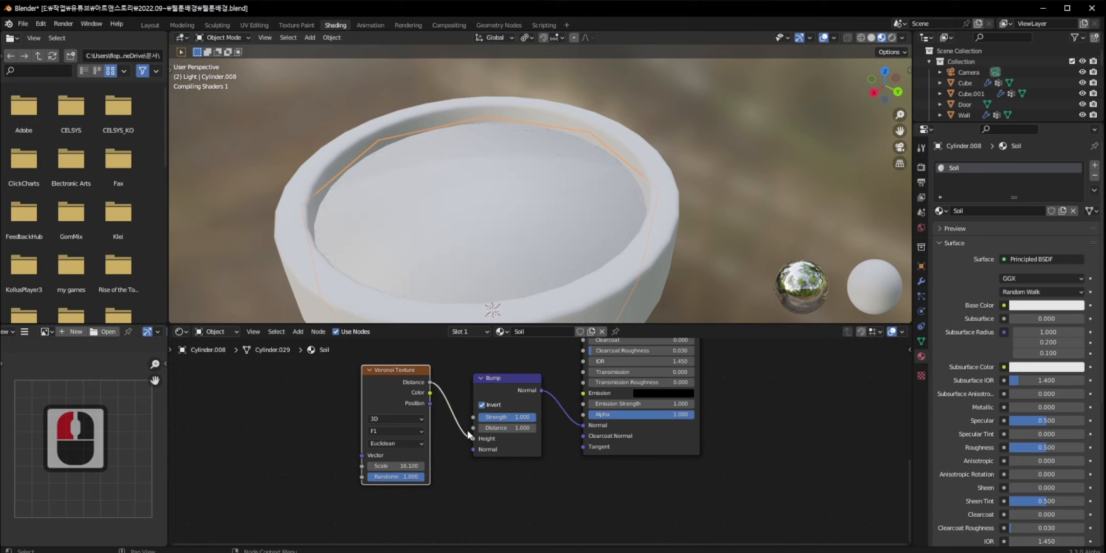
left_click_drag(468, 432, 468, 433)
Set the Voronoi Texture scale for the bump to 25.6 and save the file.
scroll(529, 264, "up", 6)
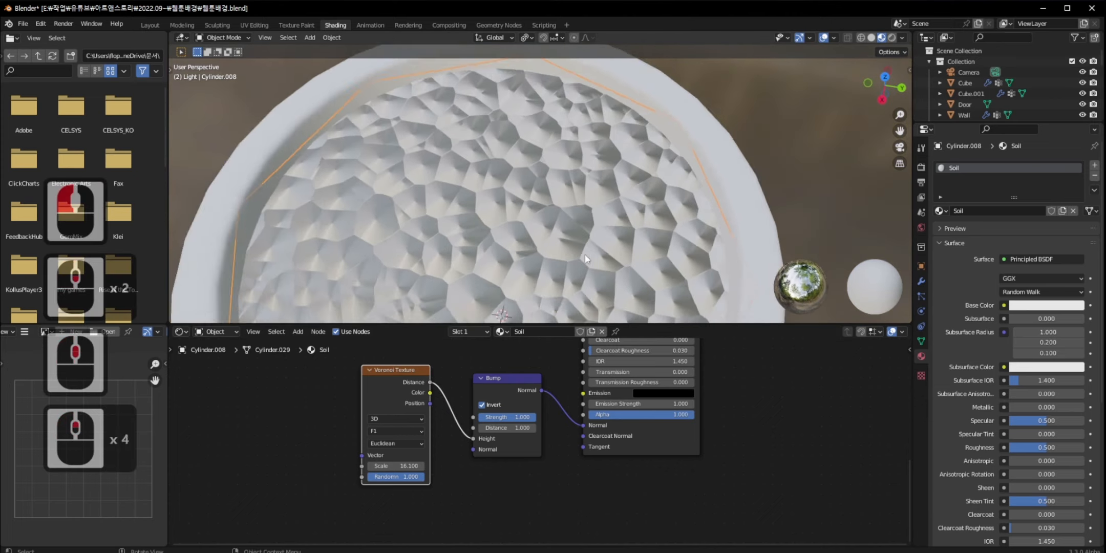
scroll(585, 254, "up", 1)
left_click_drag(391, 463, 415, 463)
scroll(467, 256, "down", 6)
mouse_move(467, 256)
middle_mouse_down()
mouse_move(496, 213)
mouse_move(461, 254)
mouse_move(451, 246)
middle_mouse_up()
scroll(451, 246, "up", 3)
key("ctrl+s")
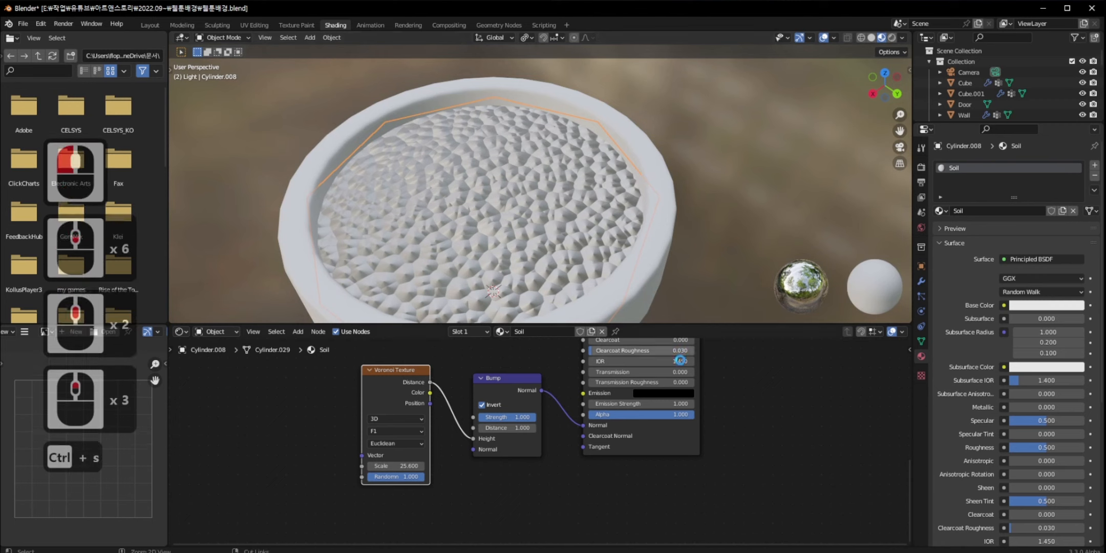
Set the Principled BSDF's Base Color to a reddish brown with hue 0.029, saturation 0.581 and value 0.318.
middle_click_drag(698, 393, 707, 354)
left_click(596, 382)
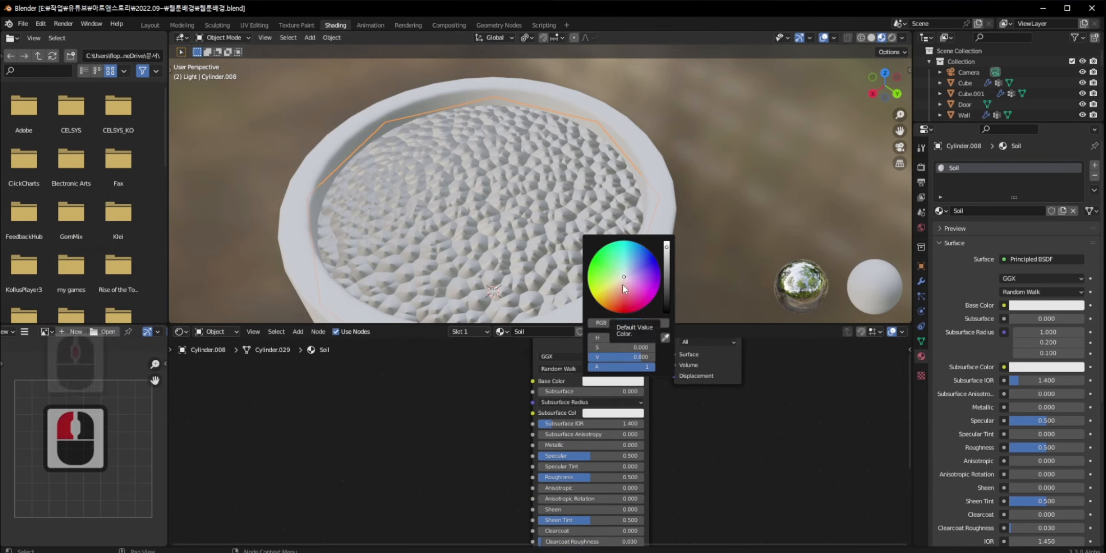
left_click_drag(623, 285, 623, 291)
left_click_drag(666, 255, 621, 289)
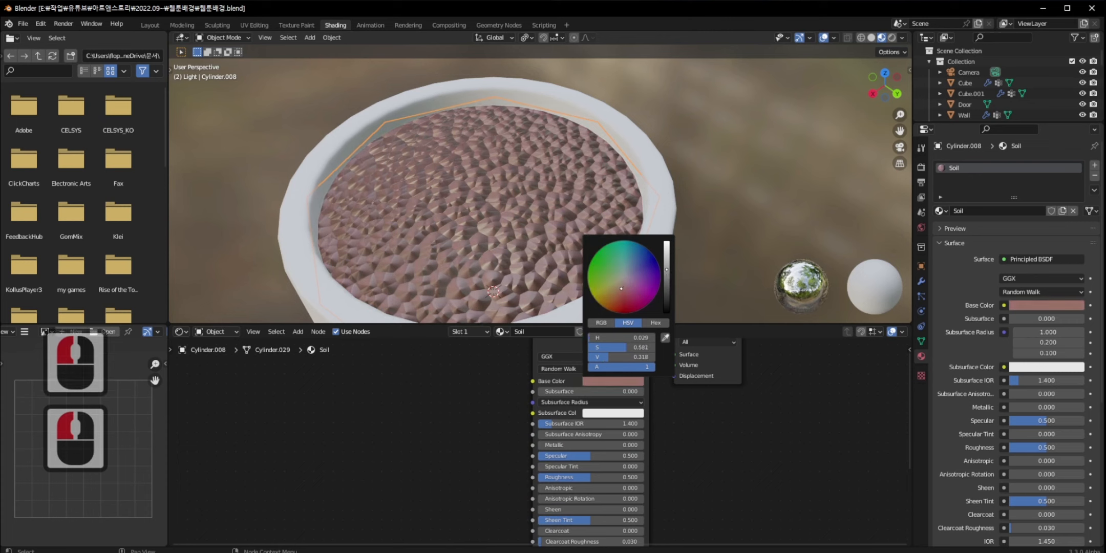
left_click(380, 413)
Add a second Voronoi Texture node, connect its Color to Base Color and move it farther from the shader.
key("shift+a")
mouse_move(334, 455)
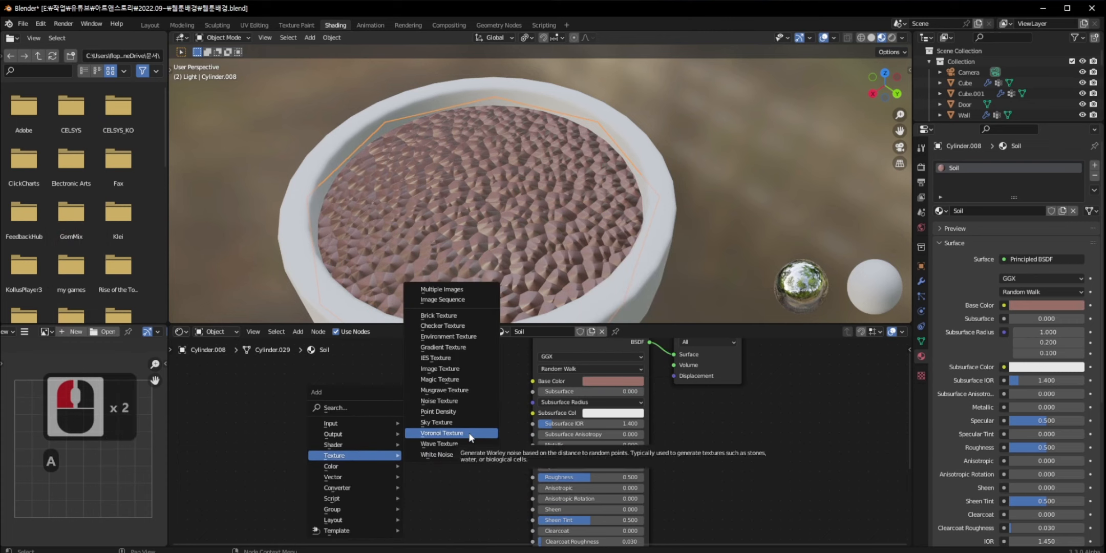
left_click(470, 437)
left_click(411, 397)
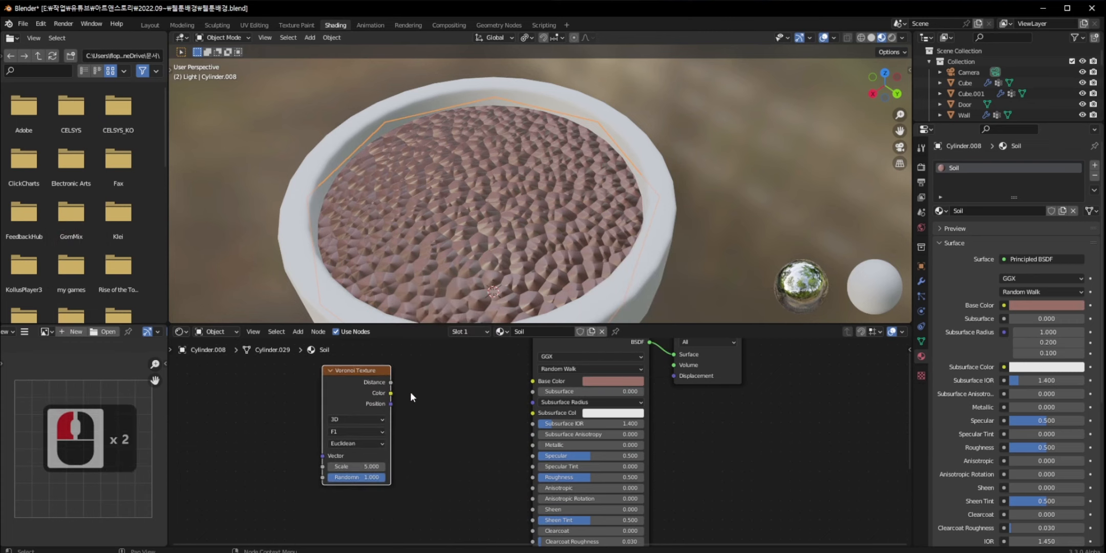
left_click_drag(536, 386, 534, 382)
key("g")
left_click(375, 383)
Set the second Voronoi Texture's scale to 39.4.
key("shift+a")
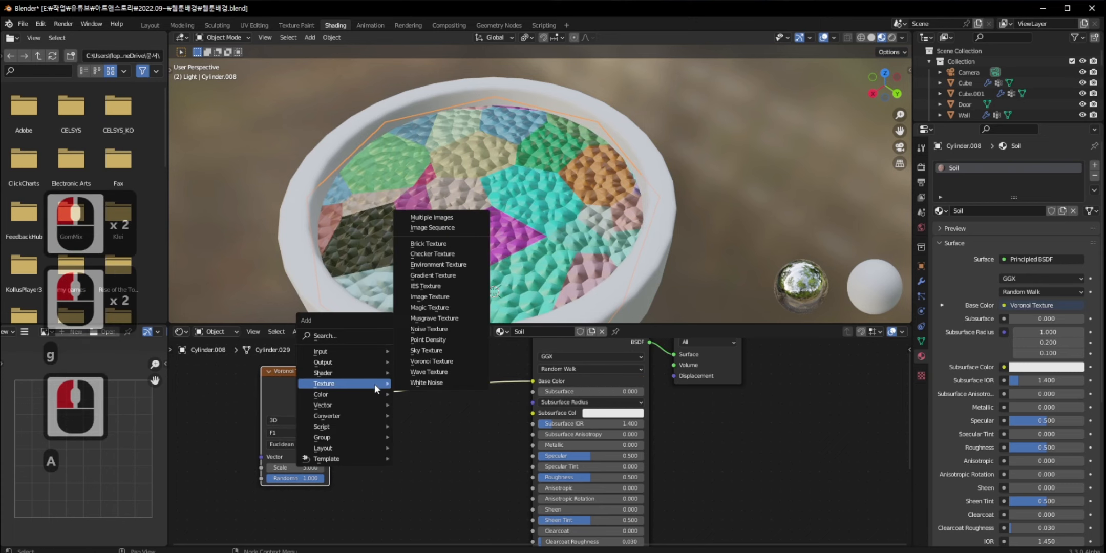
left_click(270, 492)
left_click_drag(298, 468, 369, 468)
Insert a ColorRamp node between the second Voronoi Texture's Color and the Principled BSDF's Base Color.
key("Caps_Lock")
key("shift+a")
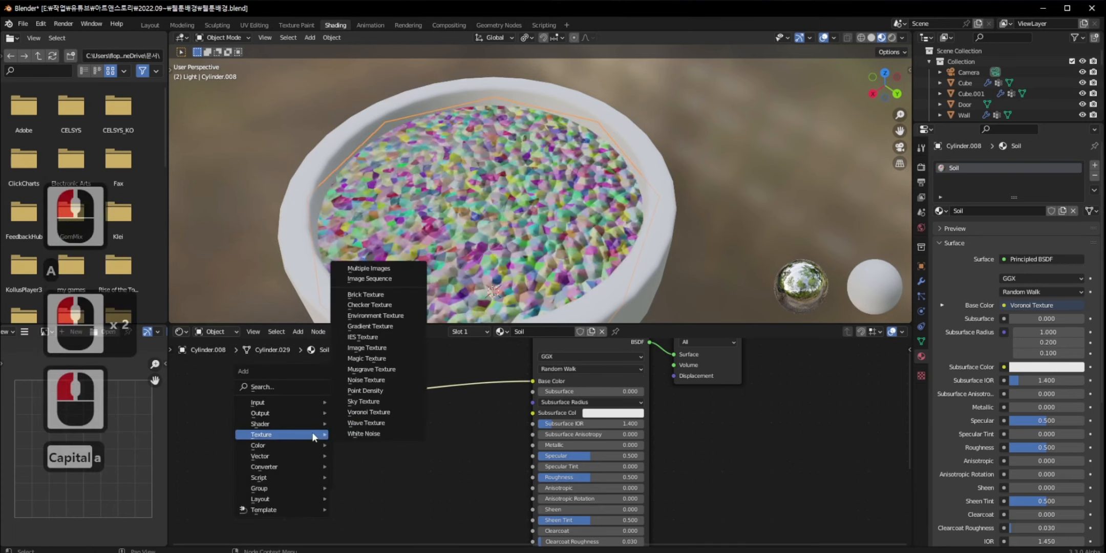
left_click(261, 388)
type("color")
key("Return")
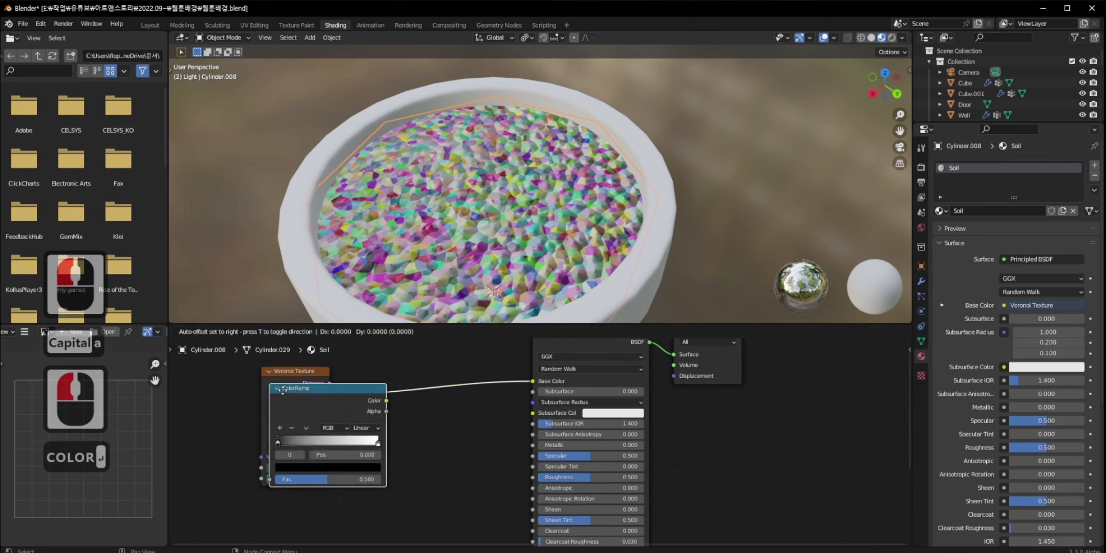
left_click(363, 385)
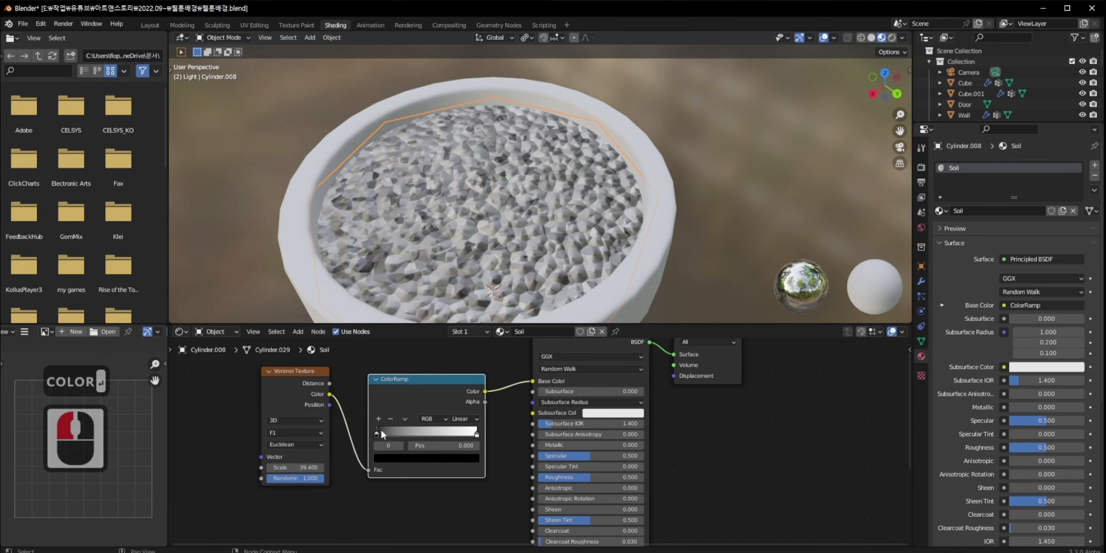
Set the ColorRamp's light stop to a pale peachy cream.
left_click(398, 458)
left_click_drag(457, 380, 458, 363)
left_click(476, 434)
left_click(458, 457)
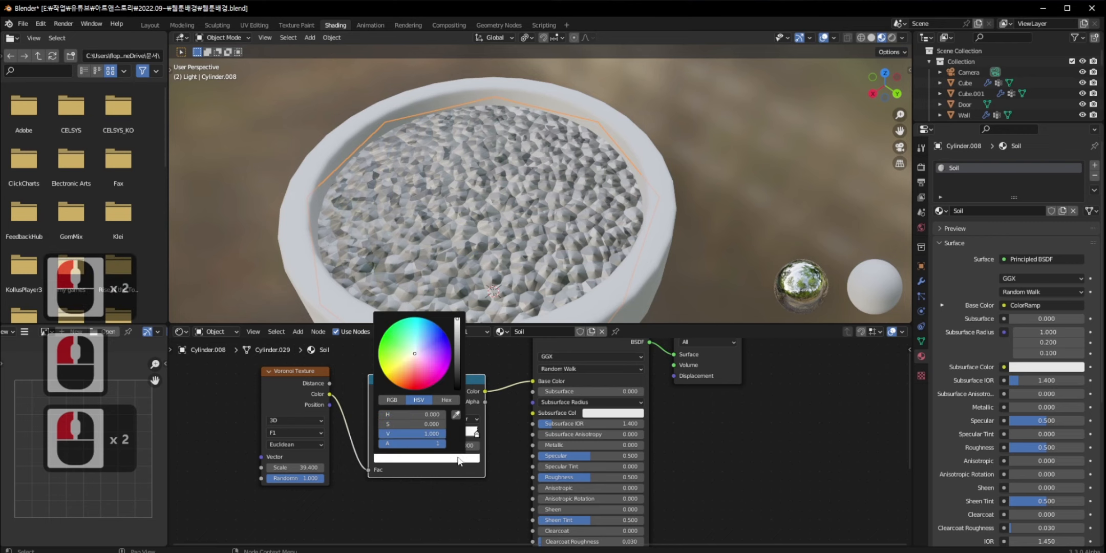
mouse_move(457, 320)
left_mouse_down()
mouse_move(457, 357)
mouse_move(457, 333)
left_mouse_up()
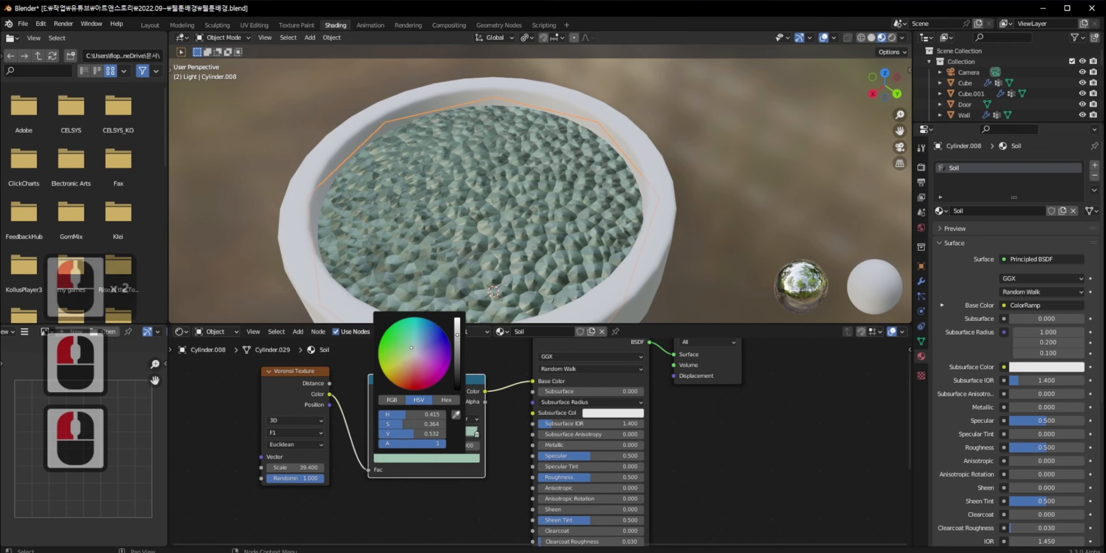
left_click(459, 463)
left_click_drag(408, 356, 405, 362)
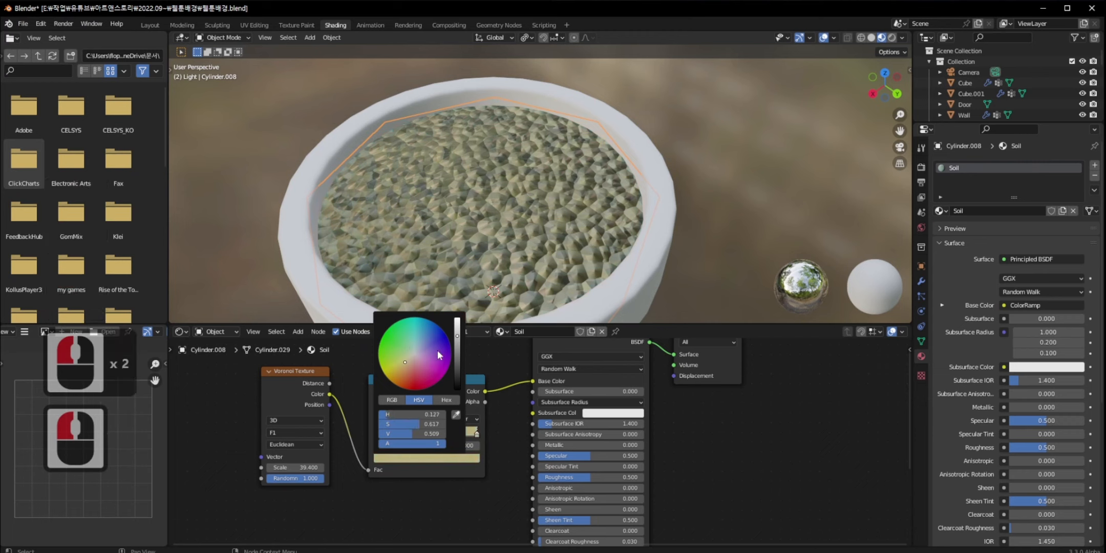
left_click_drag(457, 337, 458, 321)
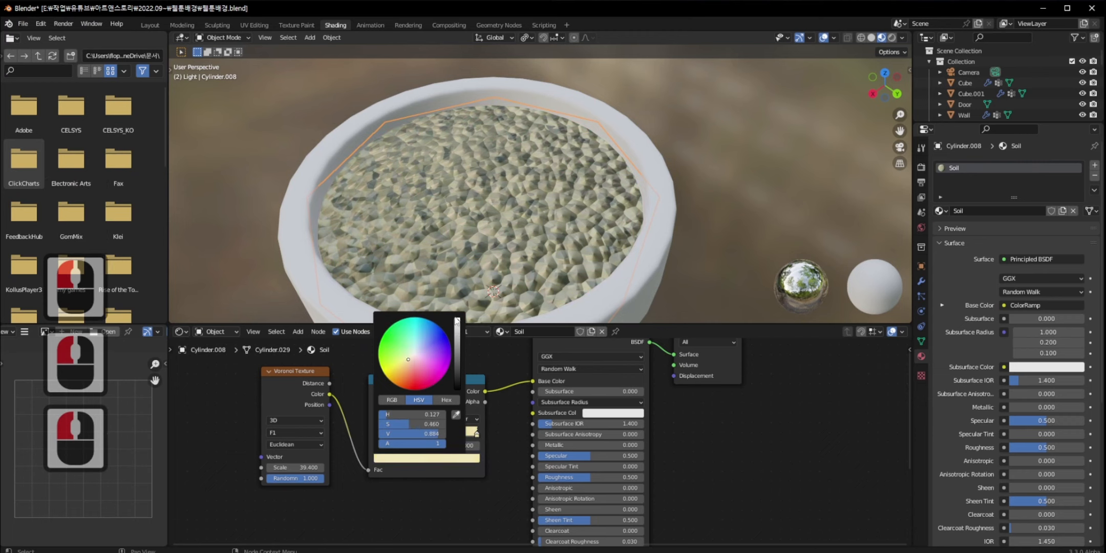
left_click_drag(412, 360, 413, 363)
Set the ColorRamp's dark stop to a dark bluish green.
left_click(374, 432)
left_click(377, 434)
left_click(408, 458)
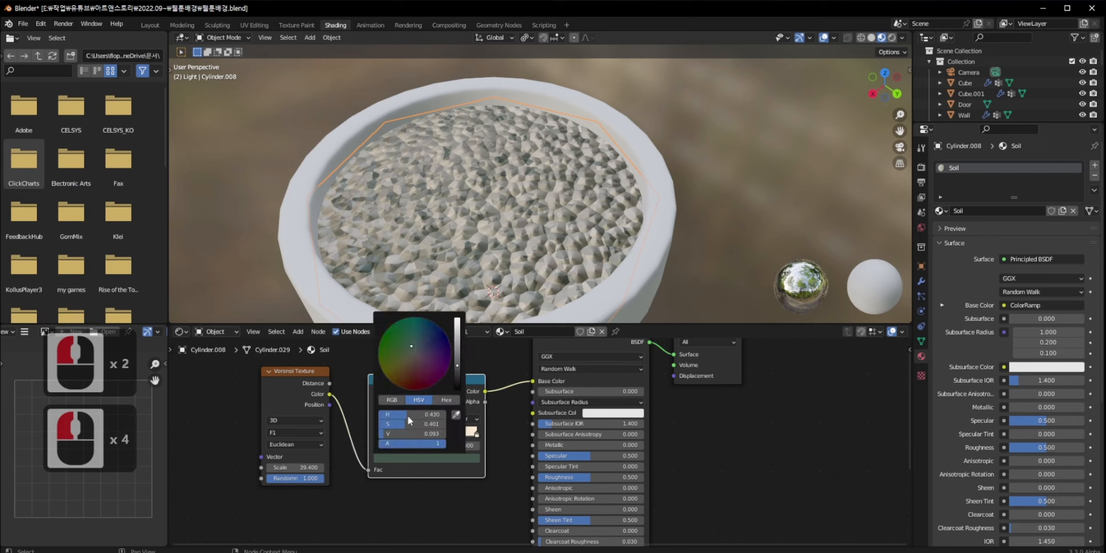
left_click(488, 496)
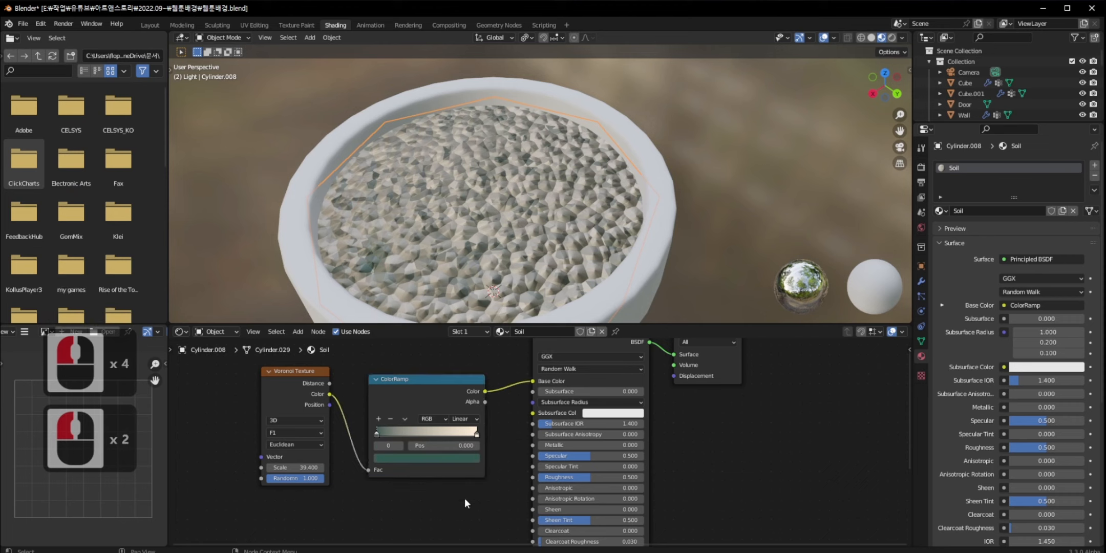
Try the 4D mode on the Voronoi Texture feeding the ColorRamp, and return it to 3D.
left_click(286, 423)
left_click(275, 464)
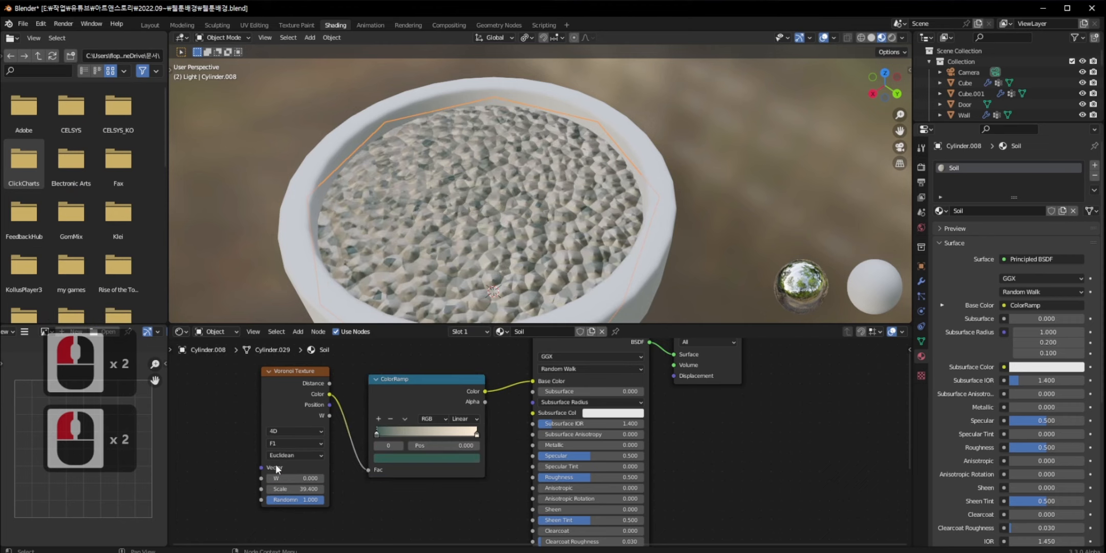
left_click(288, 431)
left_click(286, 465)
Set the scale of the Voronoi Texture feeding the ColorRamp to 70.5 and save the file.
left_click_drag(283, 468, 283, 467)
scroll(510, 259, "down", 1)
middle_click_drag(673, 209, 576, 196)
key("ctrl+s")
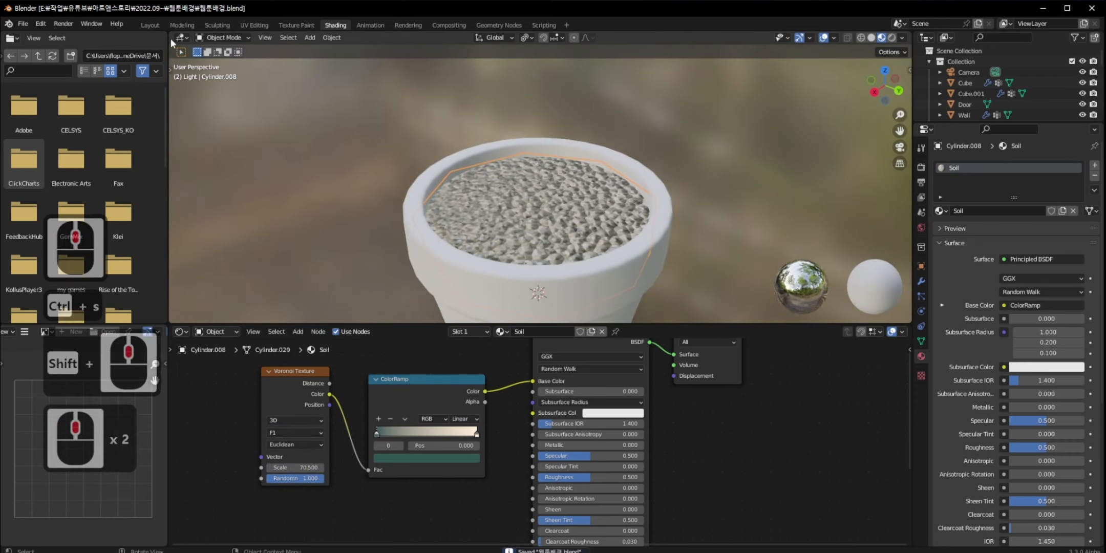
Give the flower pot's material a pinkish-beige Base Color, Specular 0 and Roughness 0.932.
left_click(577, 198)
left_click(600, 382)
left_click_drag(617, 456, 614, 456)
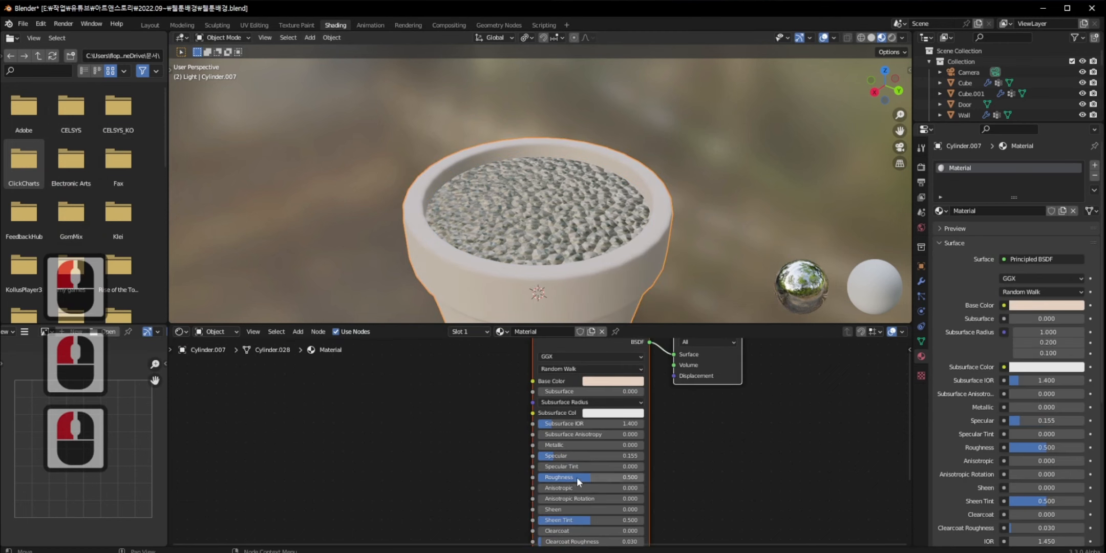
left_click(601, 382)
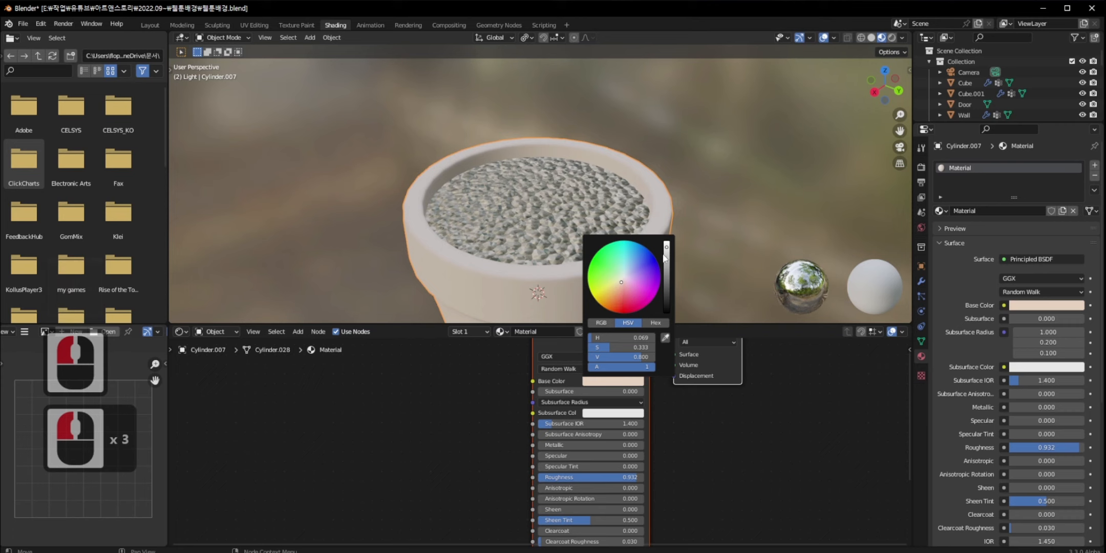
left_click(307, 166)
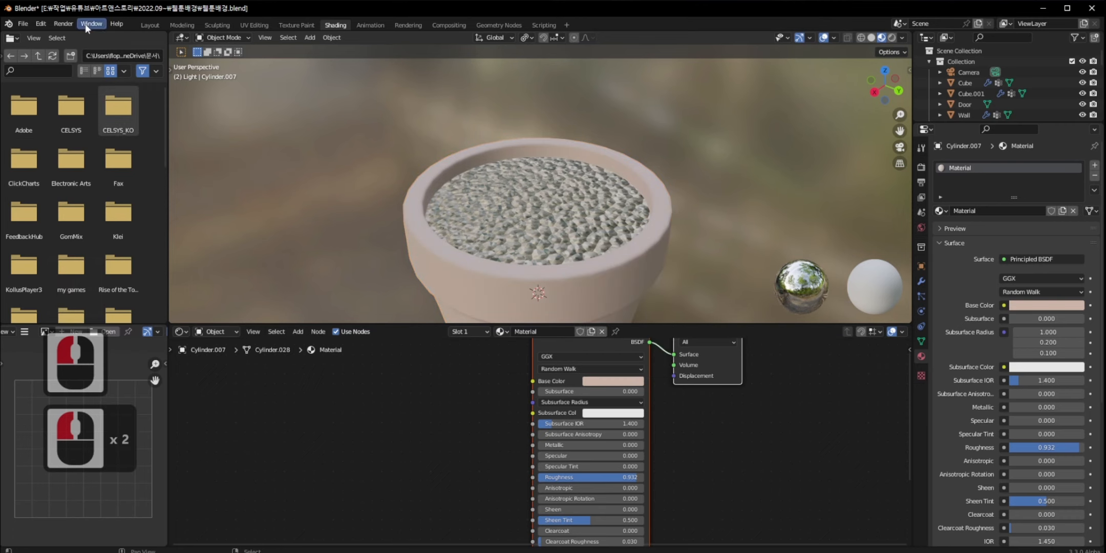
Save the file and show the pot in the Layout workspace with material preview shading.
left_click(150, 25)
key("ctrl+s")
left_click(690, 328)
key("z")
left_click(686, 270)
middle_click_drag(714, 400, 720, 342)
key("z")
left_click(723, 407)
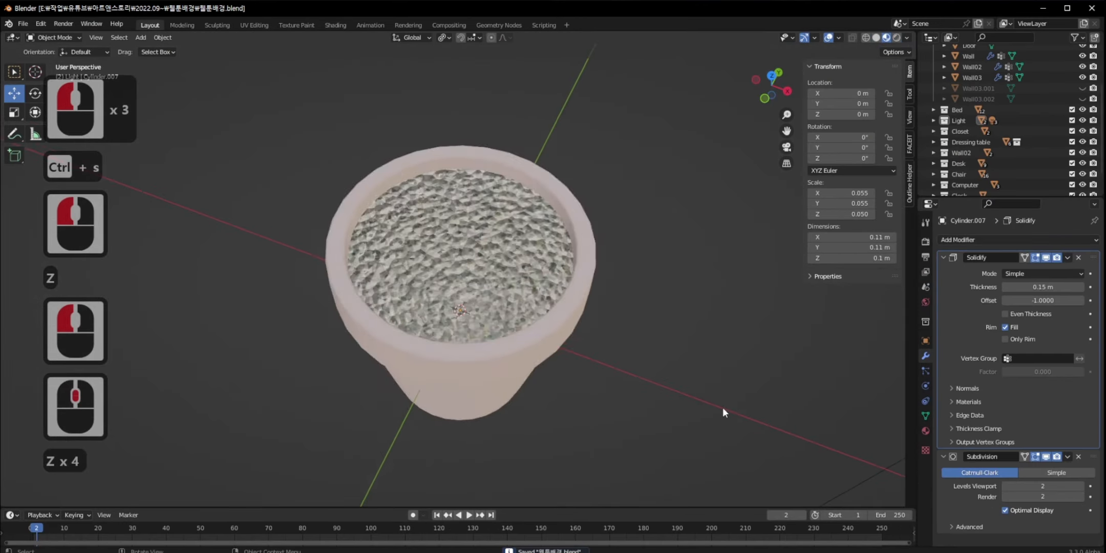
Bring the whole flower pot into view and save the file again.
scroll(723, 408, "down", 3)
left_click(514, 279)
key("KP_1")
key("ctrl+s")
middle_click_drag(505, 275, 505, 317)
left_click(497, 297)
key("ctrl+s")
key("shift+a")
left_click(538, 302)
scroll(539, 301, "down", 3)
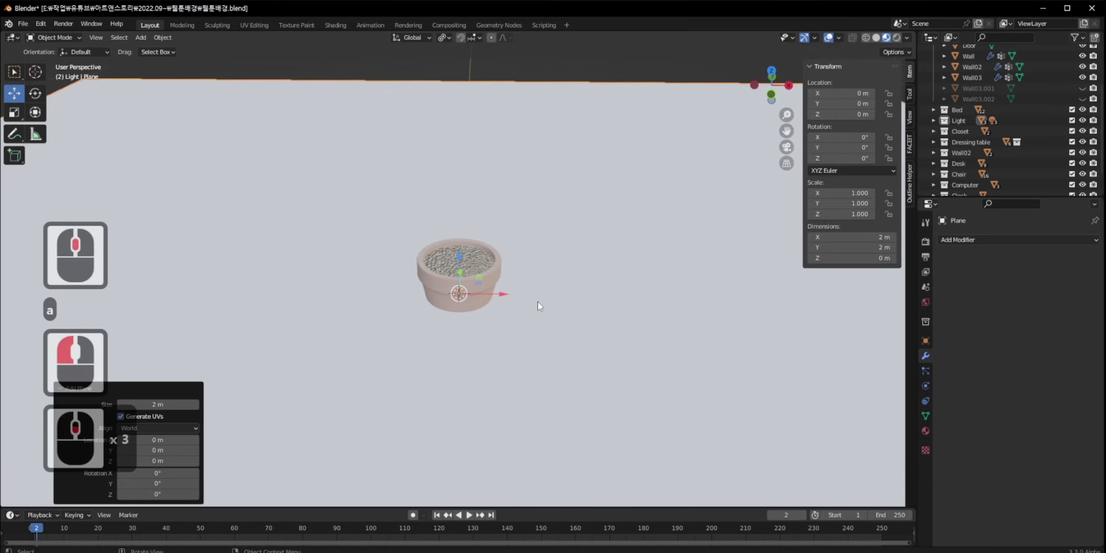
key("ctrl+z")
Add a plane at the origin and stand it upright with a 90° rotation about X.
key("shift+a")
mouse_move(538, 302)
left_click(584, 305)
key("KP_3")
key("r")
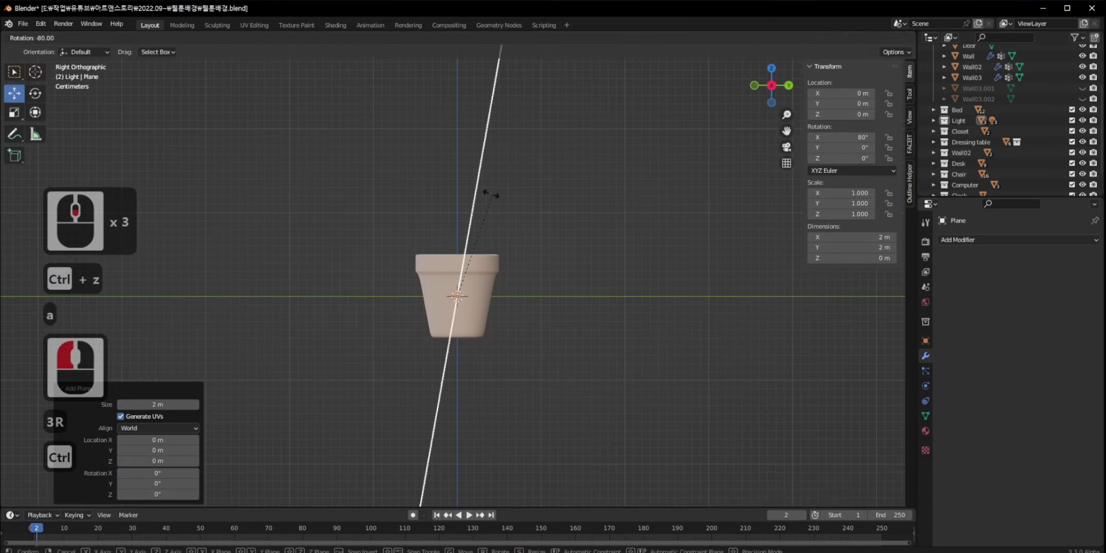
left_click(472, 181, "ctrl")
Scale the upright plane down to a 0.06 m square.
key("KP_1")
key("s")
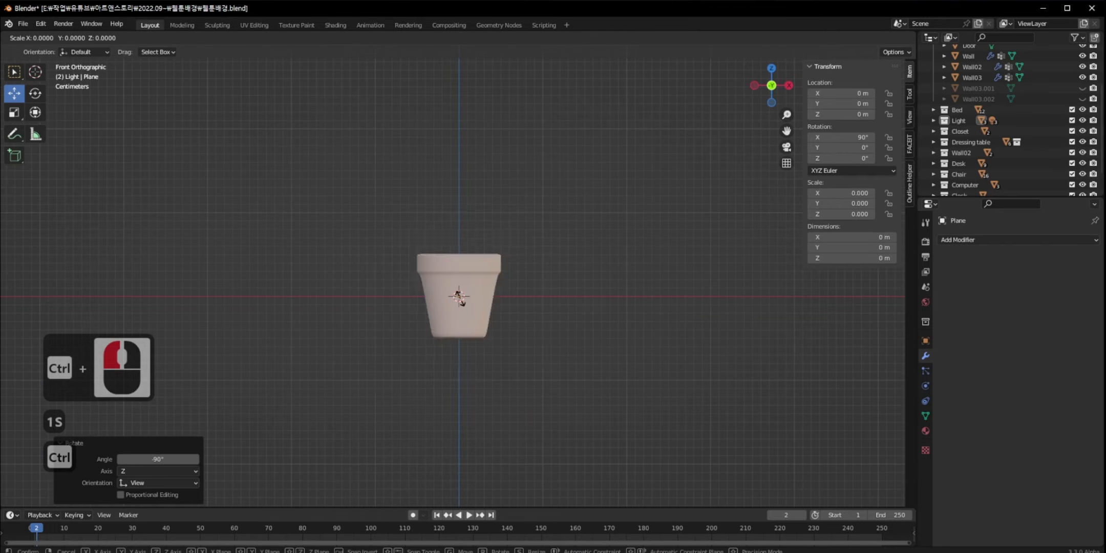
left_click(463, 296, "ctrl")
scroll(463, 297, "up", 4)
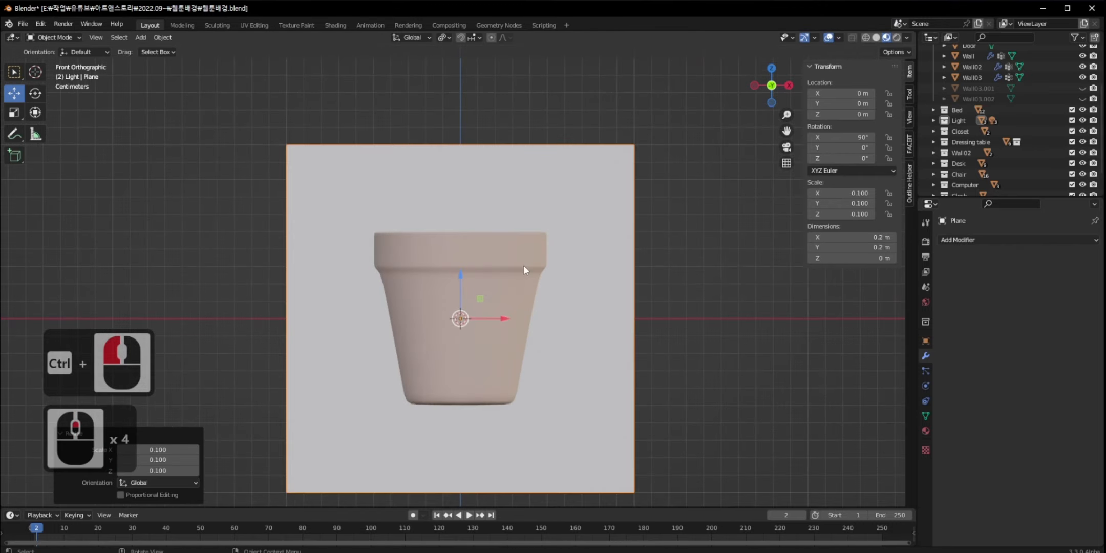
key("s")
left_click(465, 273, "ctrl")
Raise the plane above the flower pot to about Z 0.0957 m.
left_click_drag(458, 174, 461, 109)
key("Tab")
key("Tab")
middle_click_drag(553, 139, 568, 279, "shift")
scroll(568, 279, "up", 1)
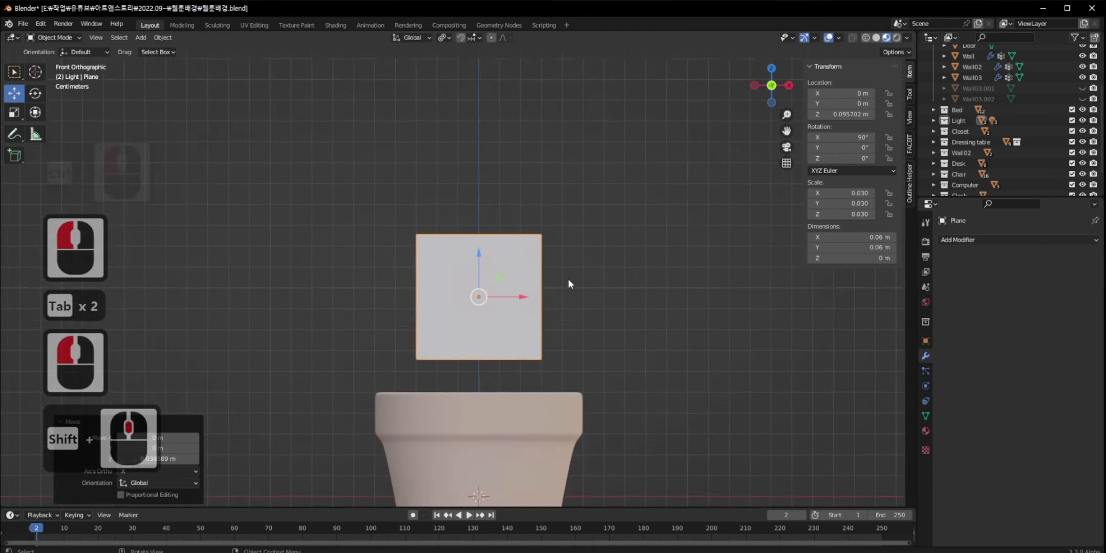
Taper the plane by scaling its two bottom vertices inward to slightly over half their spacing.
scroll(568, 283, "up", 2)
key("Tab")
left_click_drag(310, 340, 572, 388)
key("s")
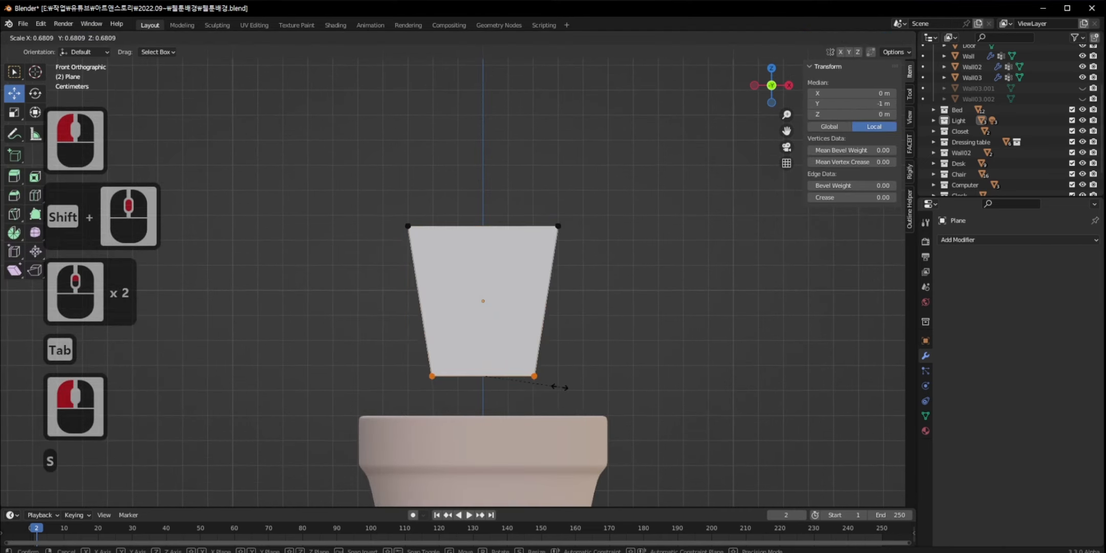
left_click(543, 387)
Add vertical loop cuts through the middle of the tapered plane and through the middle of its right half.
left_click(435, 238)
left_click(408, 226)
left_click(559, 226, "shift")
key("ctrl+r")
double_click(489, 218)
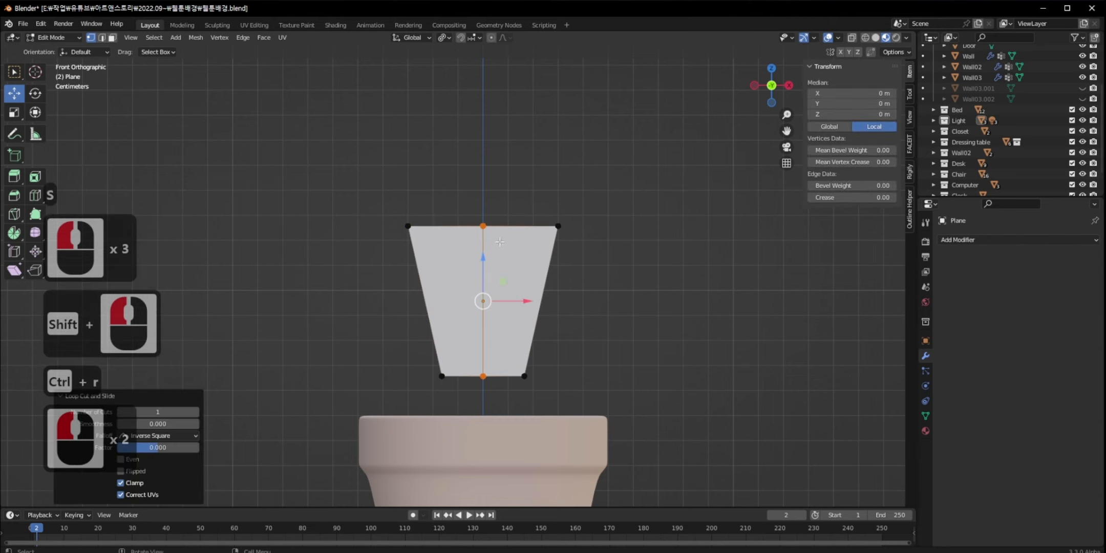
left_click(483, 226)
left_click(558, 226, "shift")
key("ctrl+r")
double_click(512, 202)
left_click_drag(509, 195, 532, 234)
left_click_drag(588, 204, 549, 252)
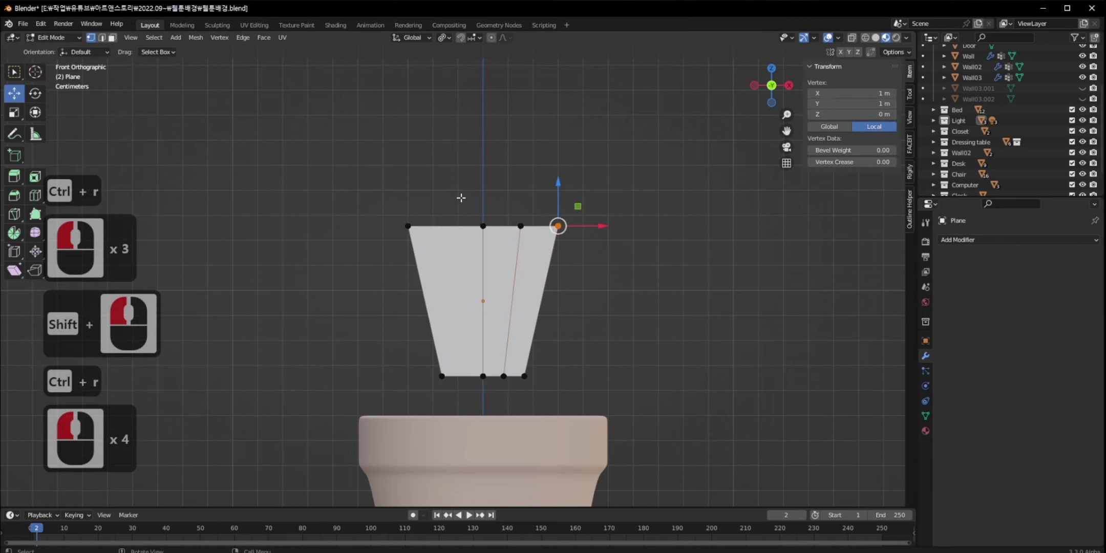
left_click_drag(487, 201, 490, 232)
key("ctrl+z")
Add a vertical loop cut through the middle of the plane's left half.
left_click(483, 226)
left_click(408, 225, "shift")
key("ctrl+r")
double_click(445, 224)
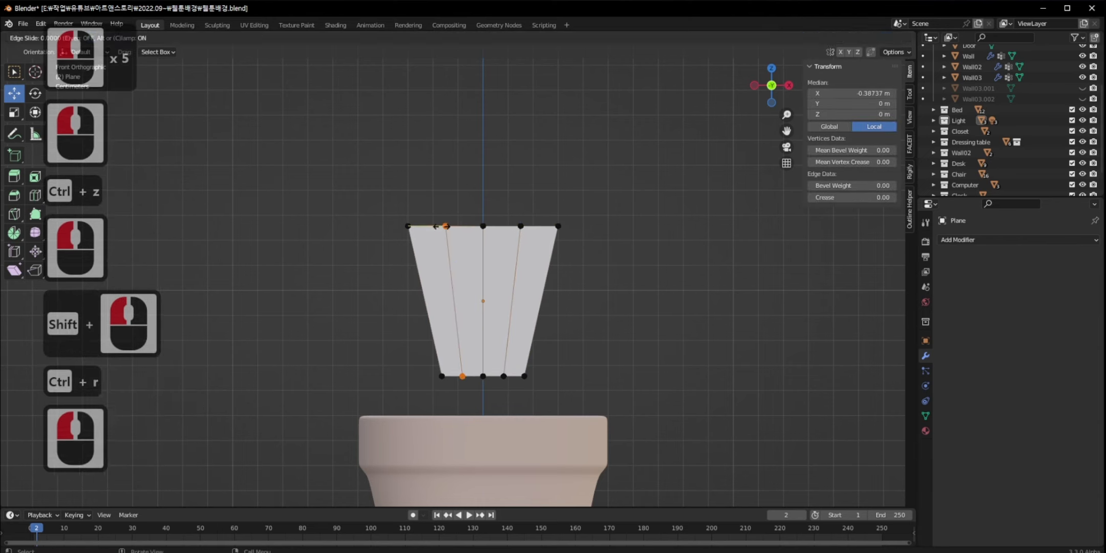
Lower the top center vertex and both top corner vertices to form a heart outline, and save the file.
left_click_drag(493, 197, 485, 228)
left_click_drag(583, 204, 562, 235)
left_click_drag(419, 211, 412, 230)
key("ctrl+s")
Add a Solidify modifier with 0.05 m thickness and a Subdivision Surface modifier with viewport level 2 to the heart.
left_click(958, 240)
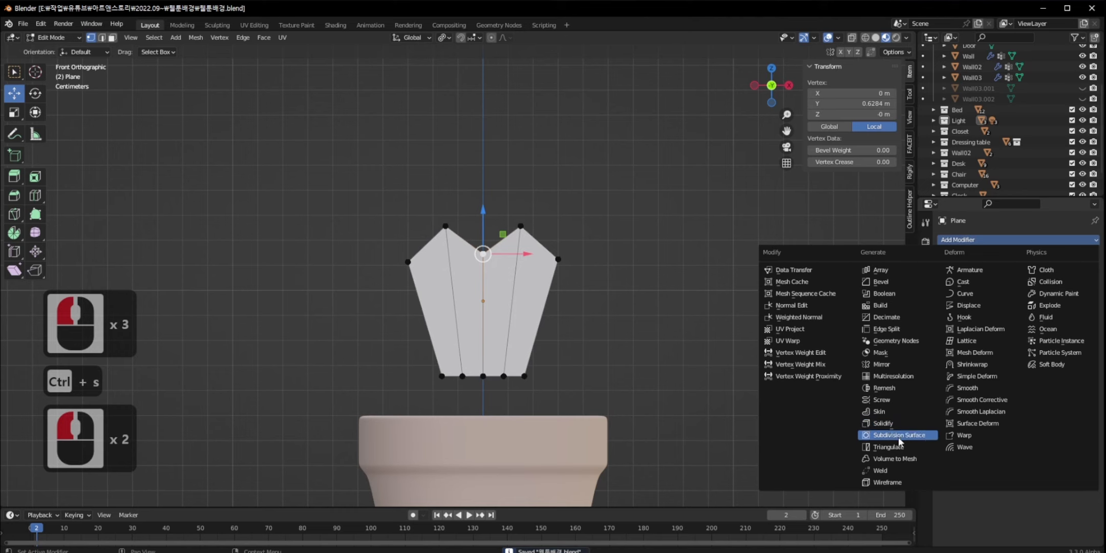
left_click(886, 423)
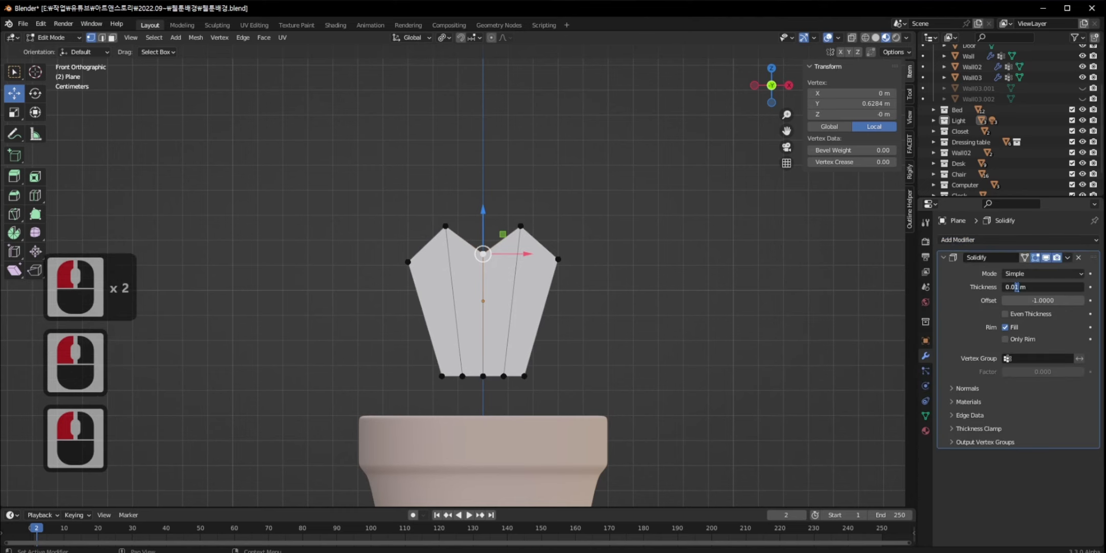
left_click(957, 240)
left_click(908, 436)
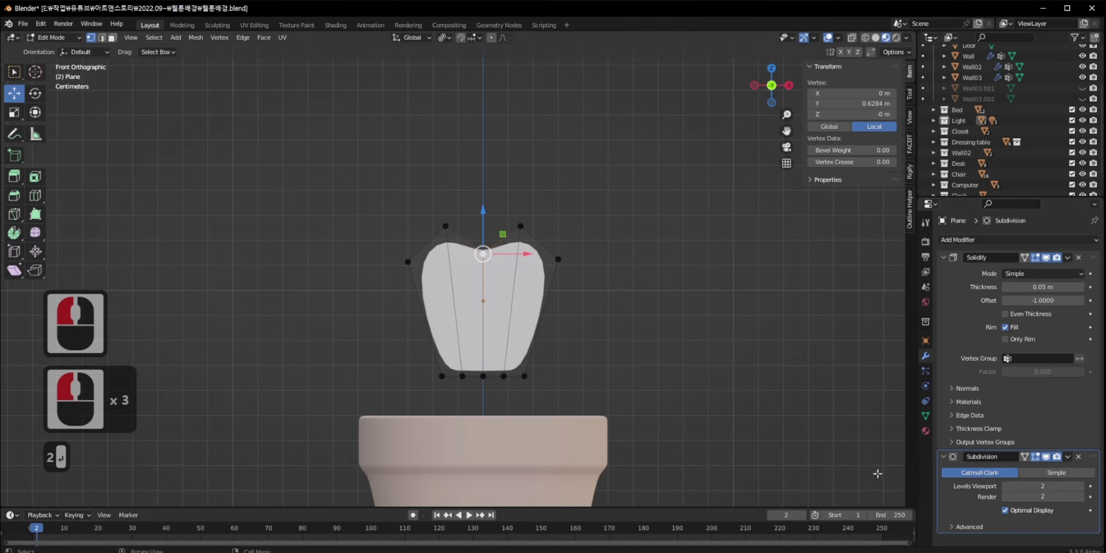
Add a vertical loop cut in each of the two columns on the heart's right half.
left_click(558, 259)
key("ctrl+r")
left_click(543, 307)
key("ctrl+r")
left_click(500, 308)
Add a vertical loop cut in each of the two columns on the heart's left half.
left_click(482, 254)
left_click(446, 227, "shift")
key("ctrl+r")
double_click(463, 240)
left_click(446, 227)
left_click(409, 261, "shift")
key("ctrl+r")
double_click(427, 246)
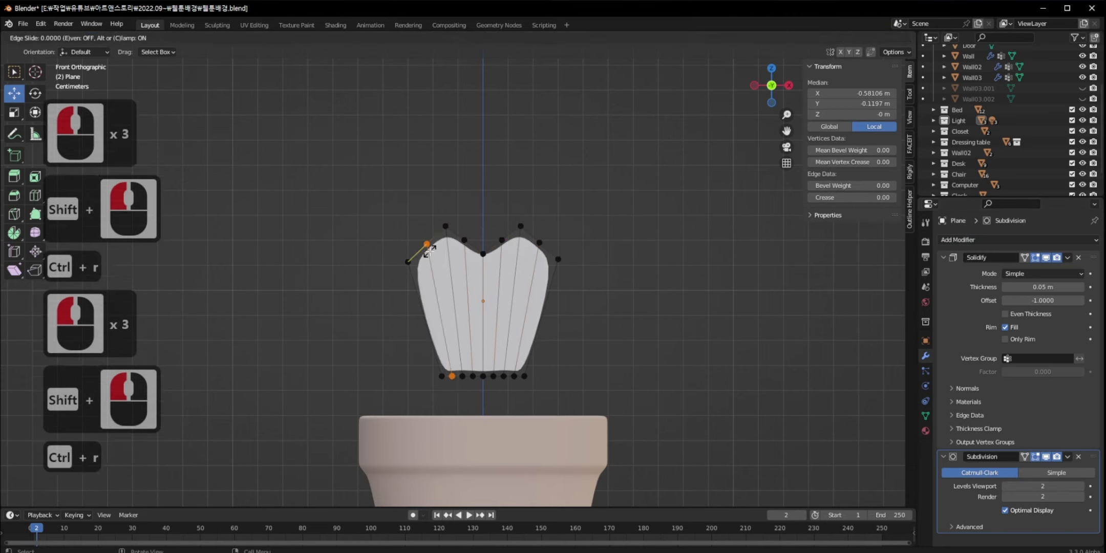
Move the four new vertices along the top edge outward to round the heart's two lobes.
left_click_drag(409, 228, 436, 251)
key("g")
left_click(432, 245)
left_click_drag(534, 225, 457, 250)
key("g")
left_click(560, 244)
key("g")
left_click(490, 240)
key("g")
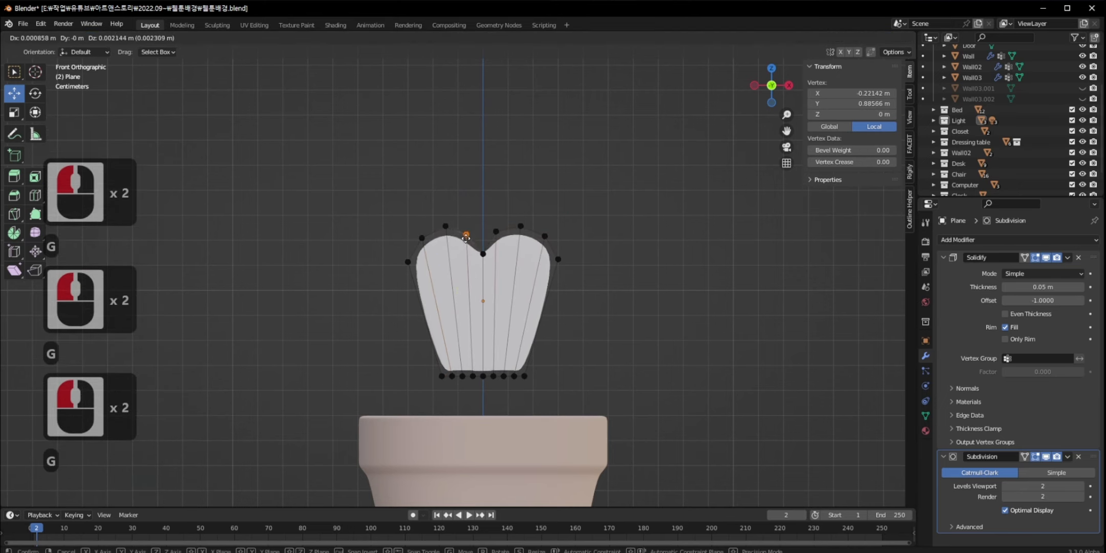
left_click(461, 240)
Add a horizontal loop cut across the middle of the heart.
left_click(558, 260)
left_click(526, 376, "shift")
key("ctrl+r")
double_click(538, 340)
Narrow the heart's bottom row of vertices and widen the middle row by a factor of 1.117.
left_click_drag(395, 367, 562, 392)
key("s")
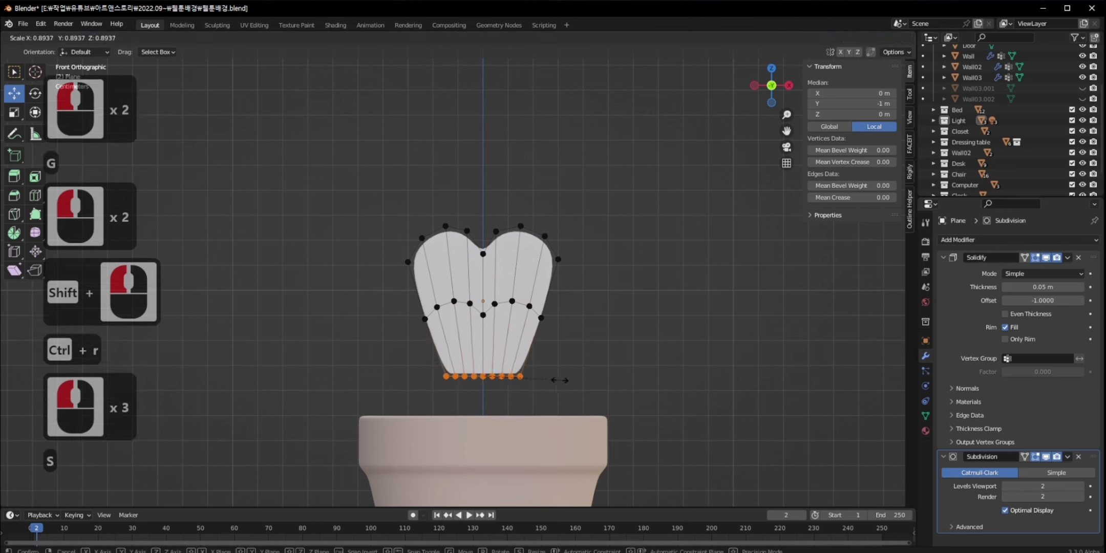
left_click(545, 378)
left_click_drag(399, 285, 575, 342)
key("s")
left_click(586, 346)
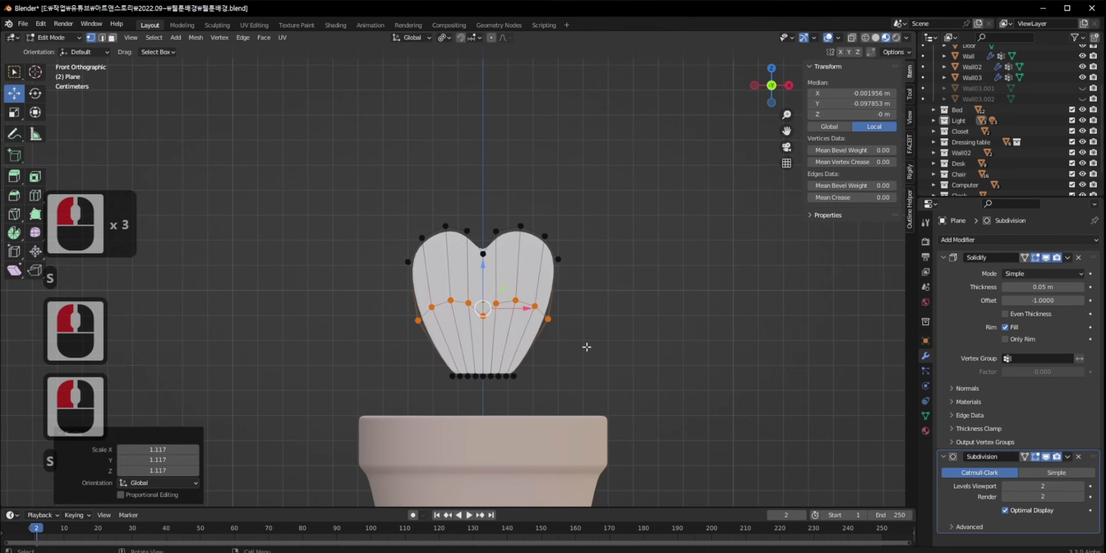
Check the heart's shape from an angle, finish editing its mesh and save the file.
middle_click_drag(584, 347, 546, 349)
middle_click_drag(546, 348, 507, 351)
key("2")
key("3")
key("1")
key("ctrl+s")
key("Tab")
key("ctrl+s")
Lower the heart into the flower pot to about Z 0.0655 m and save the file.
left_click_drag(484, 264, 484, 316)
middle_click_drag(533, 330, 548, 340)
key("1")
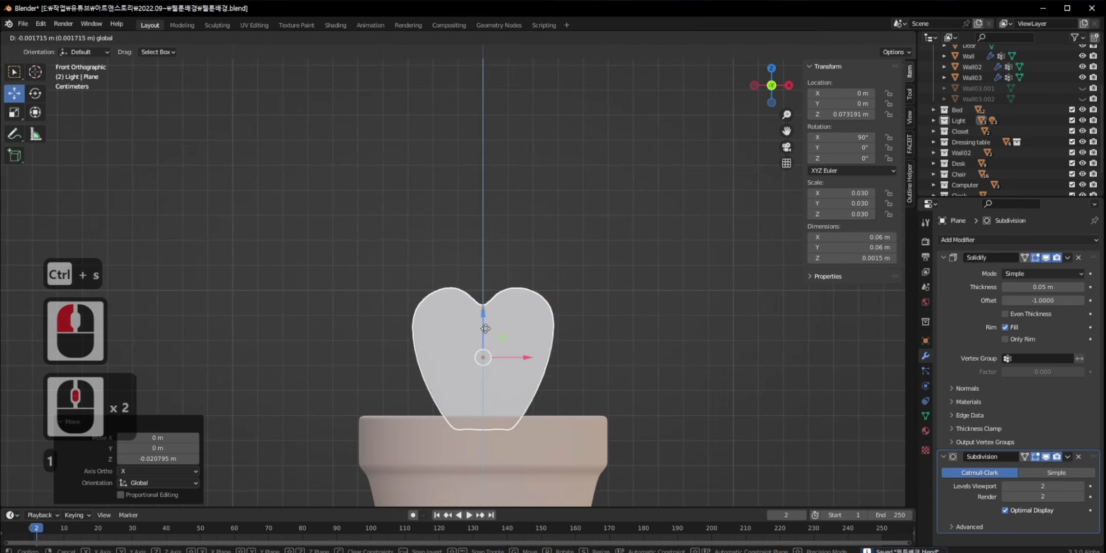
left_click(485, 345)
middle_click_drag(536, 387, 534, 289, "shift")
left_click(534, 289)
key("ctrl+s")
Assign the existing DarkGreen material to the heart and save the file.
left_click(925, 430)
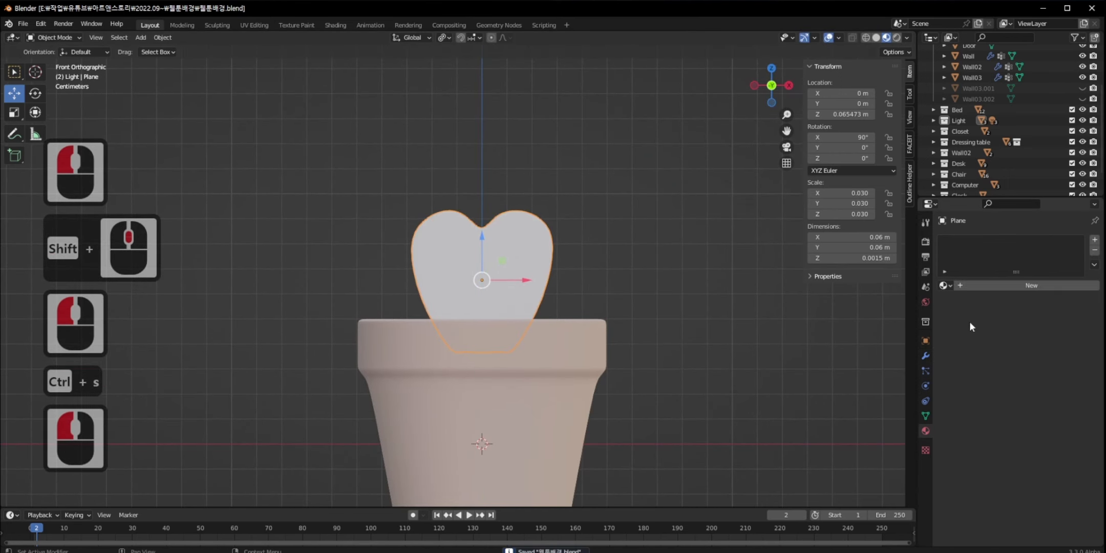
left_click(945, 285)
left_click(964, 383)
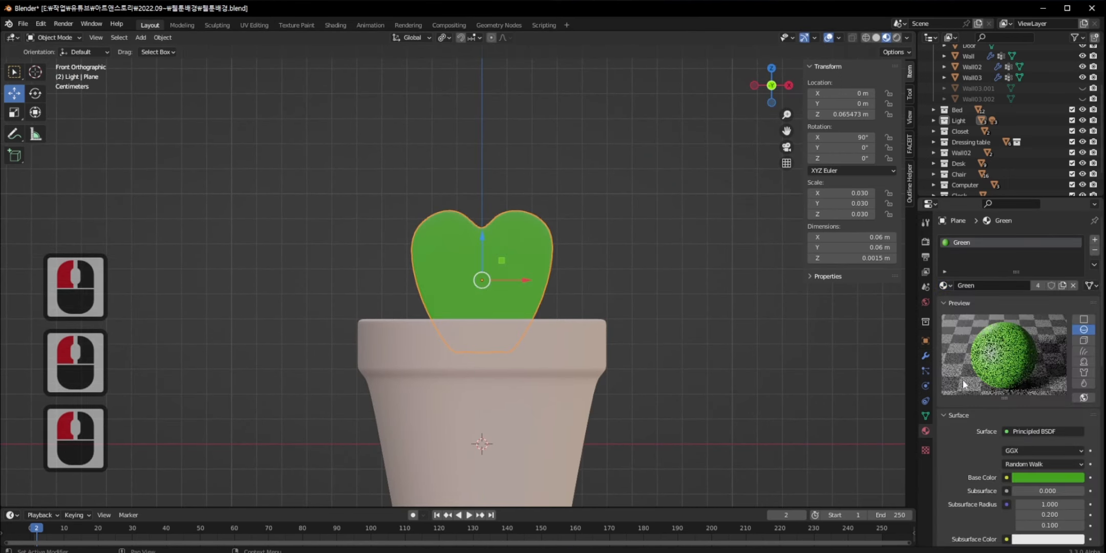
left_click(945, 285)
left_click(973, 353)
middle_click_drag(751, 347, 601, 340)
key("ctrl+s")
Make the heart's DarkGreen material an independent copy and rename it Cactus.
left_click(504, 293)
key("ctrl+s")
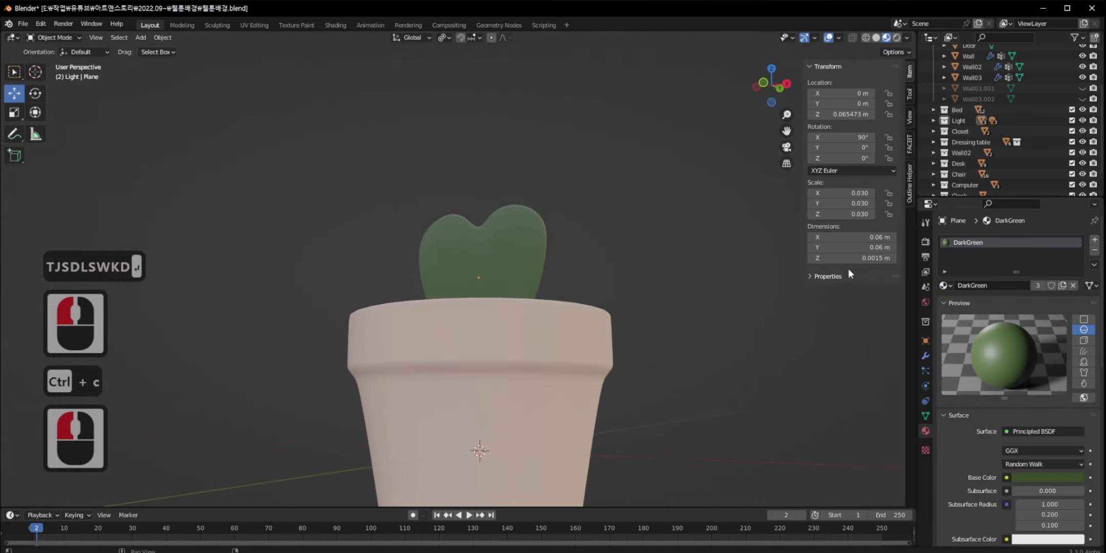
left_click(1063, 286)
double_click(986, 245)
key("ctrl+v")
key("ctrl+v")
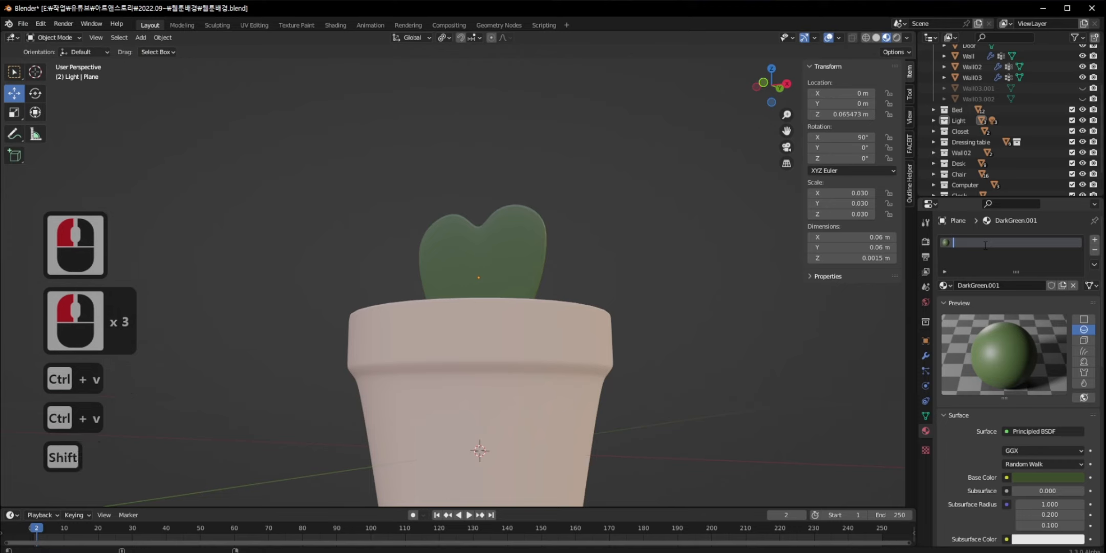
type("cA")
left_click(980, 246)
left_click(980, 245)
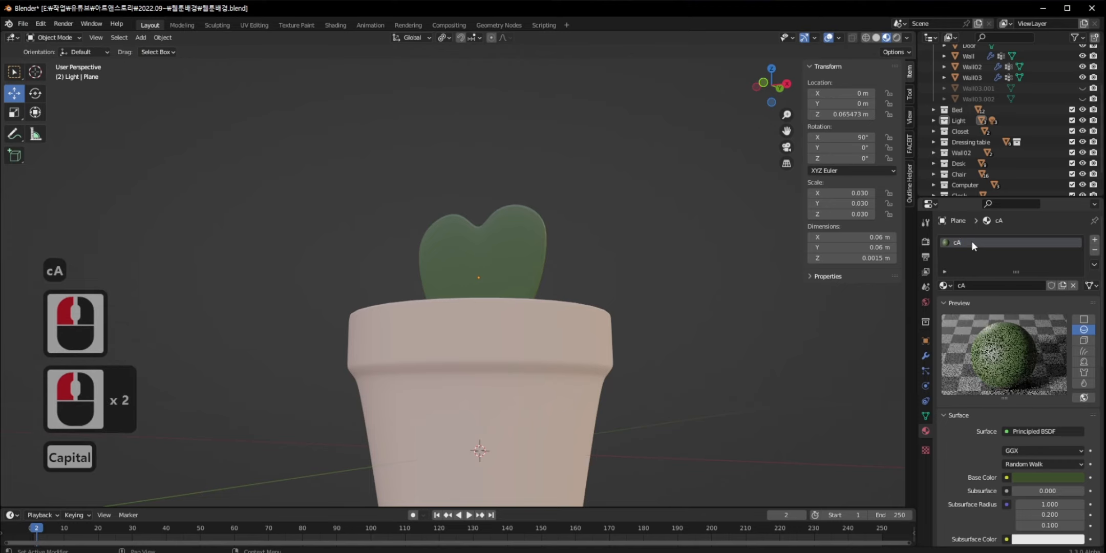
triple_click(972, 241)
type("Cactus")
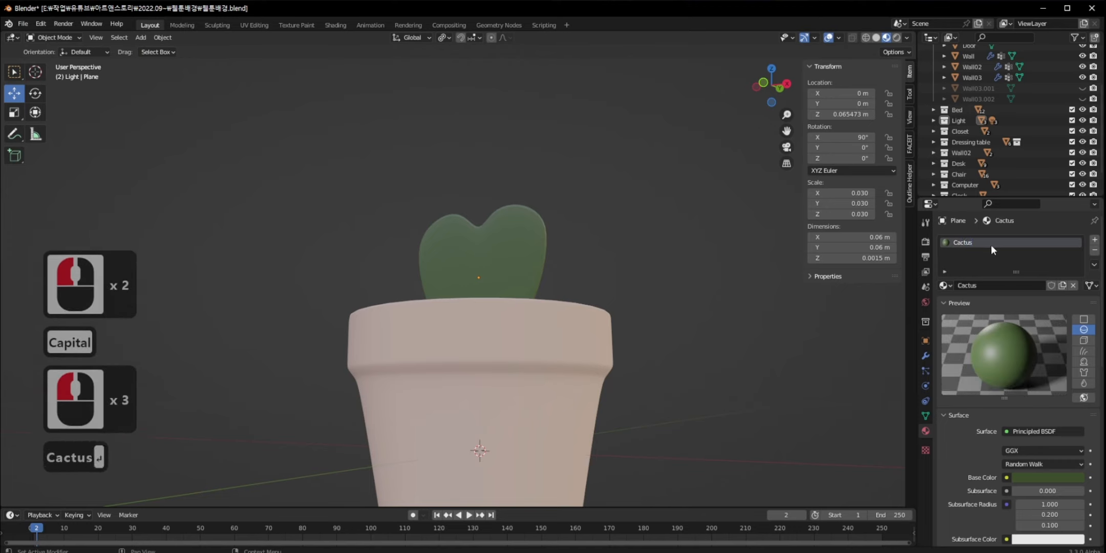
Set the roughness of the heart's Cactus material to 0.368 and save the file.
scroll(1035, 479, "down", 6)
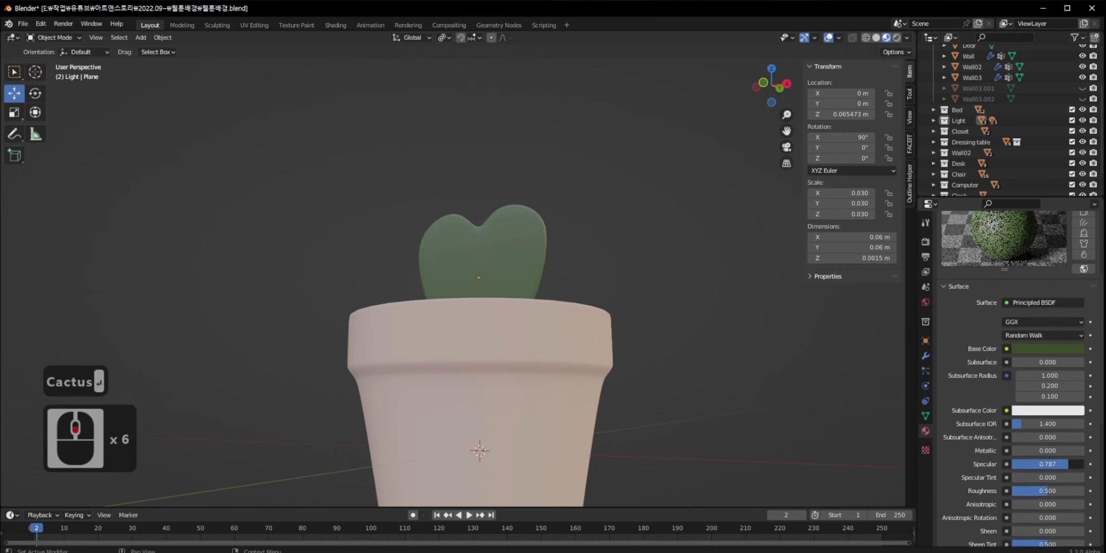
middle_click_drag(679, 342, 690, 368)
key("ctrl+s")
left_click(477, 256)
left_click(162, 38)
left_click(174, 215)
left_click(392, 250)
key("ctrl+s")
left_click(275, 99)
left_click(276, 100)
Select the heart, soil and flower pot together and move them into a new collection named Cactus.
scroll(410, 189, "down", 2)
middle_click_drag(422, 197, 453, 234)
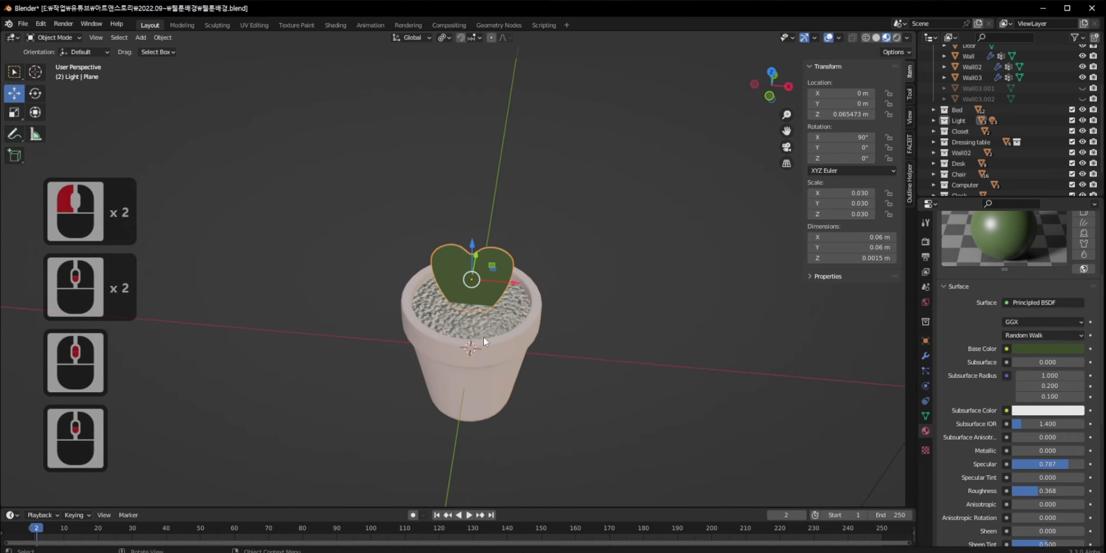
left_click(515, 352, "shift")
key("m")
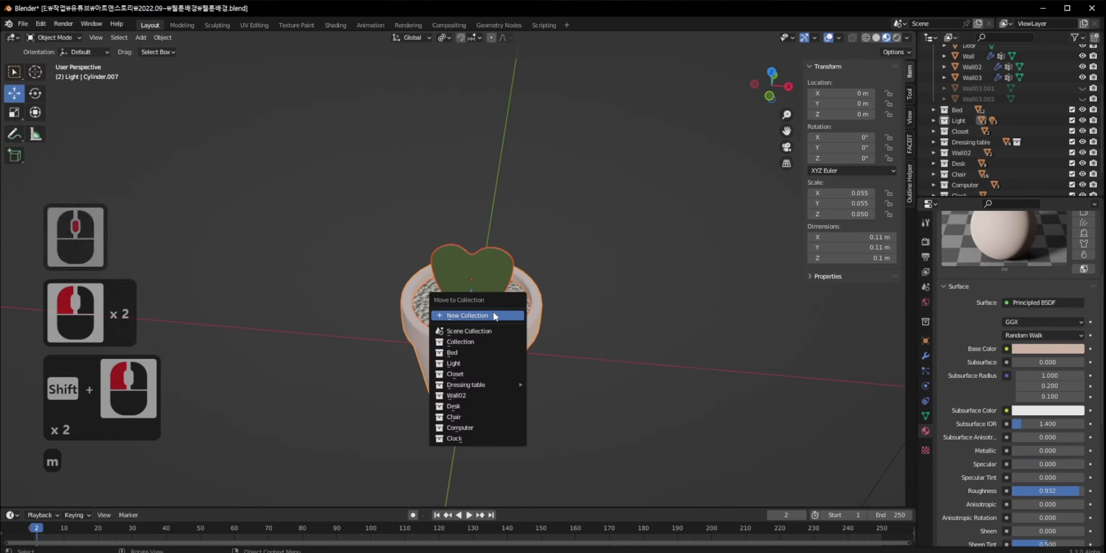
left_click(491, 314)
type("Cactus")
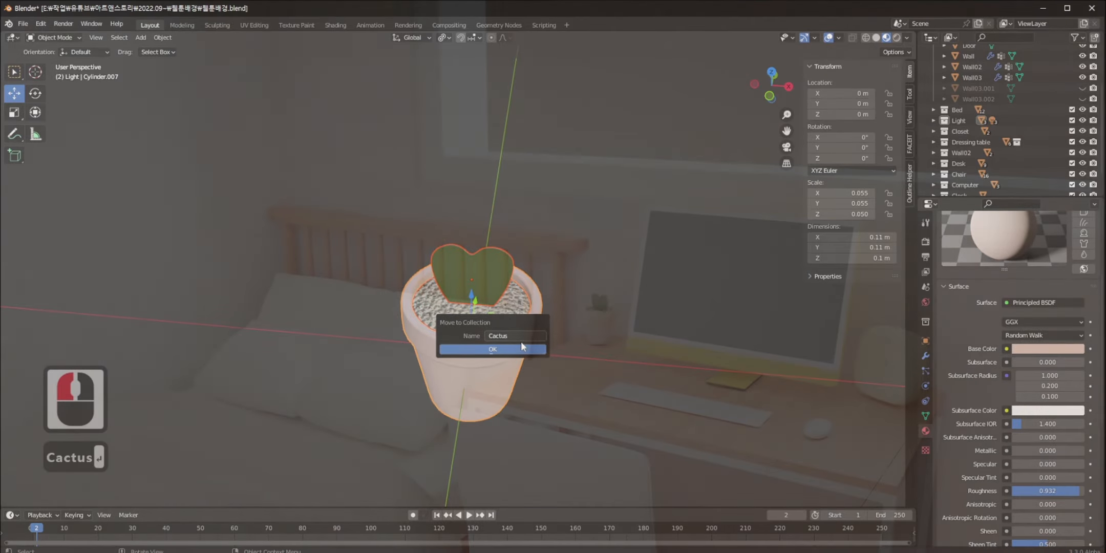
left_click(523, 349)
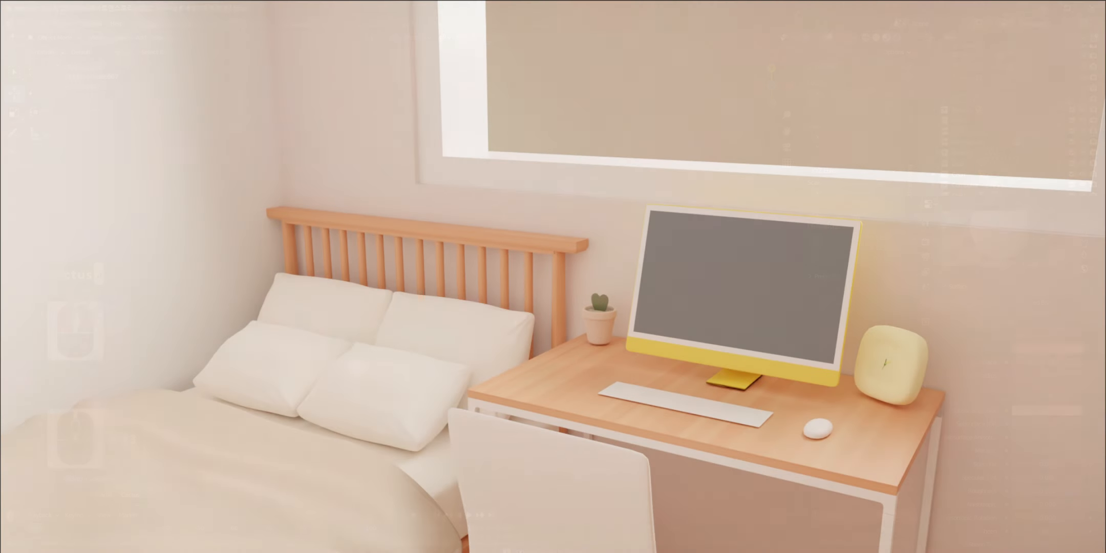